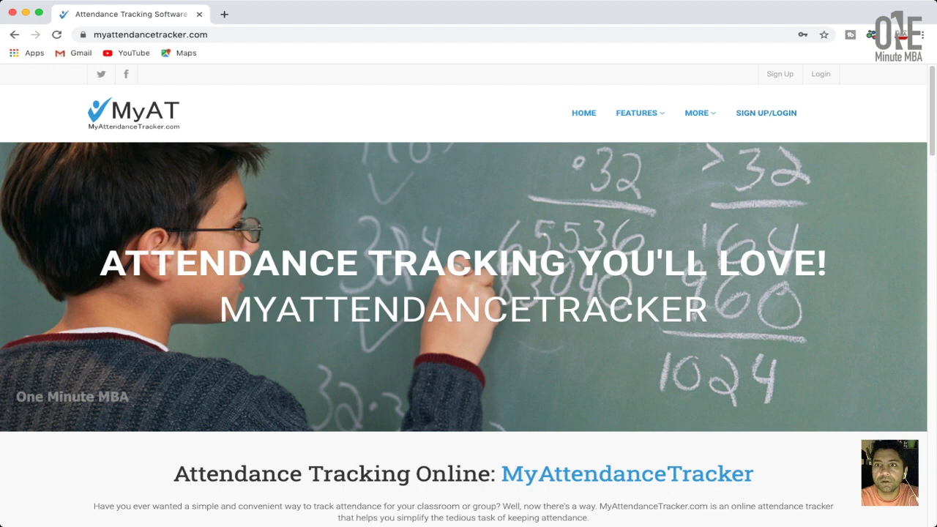
Open the SIGN UP/LOGIN page so the browser autofills the login form.
mouse_move(637, 113)
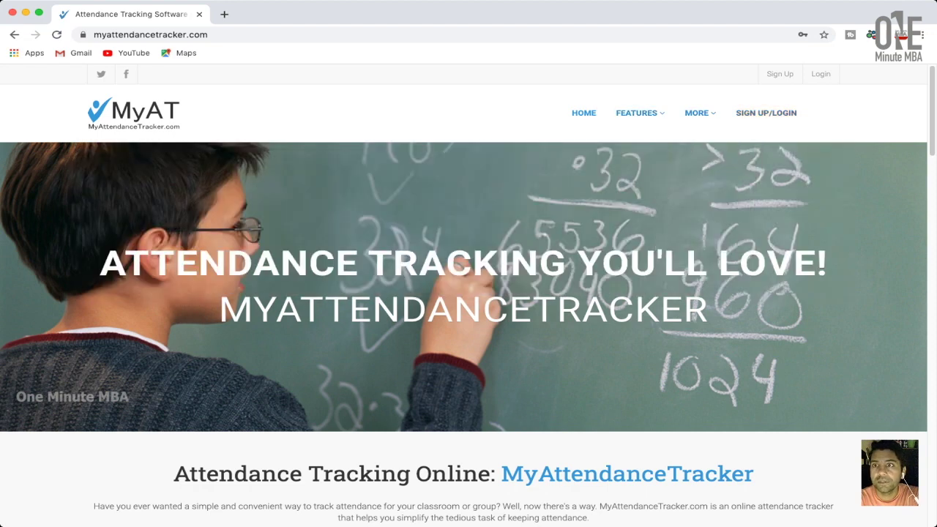
left_click(765, 113)
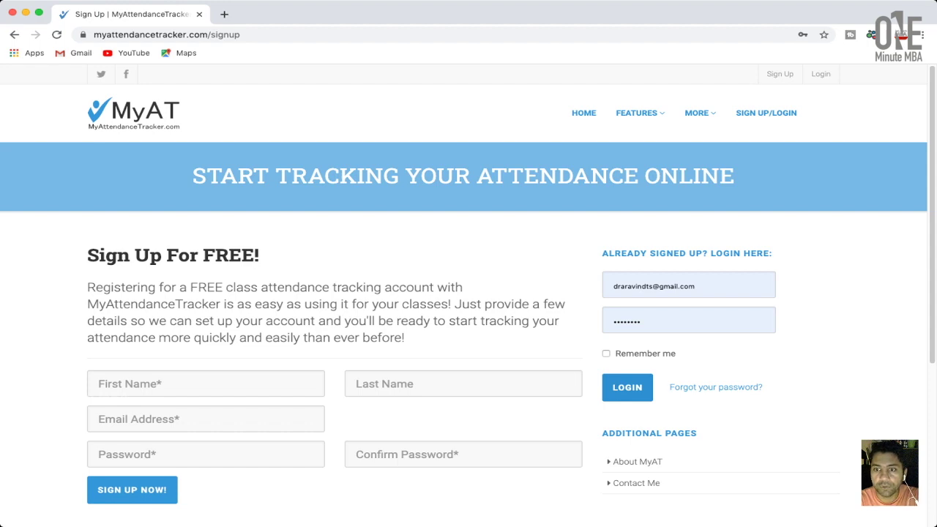
Log in, lower the What's Fair amount to $1, and go to Take Attendance.
left_click(627, 387)
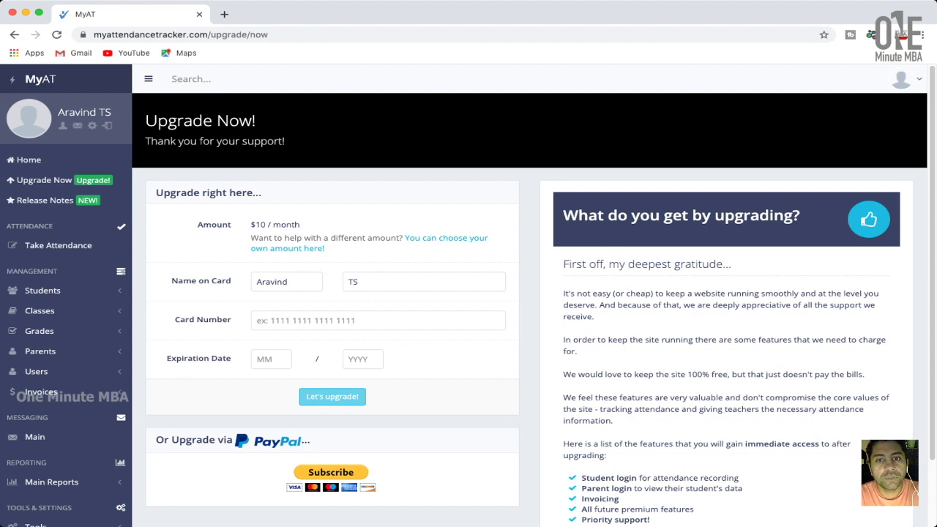
left_click(446, 238)
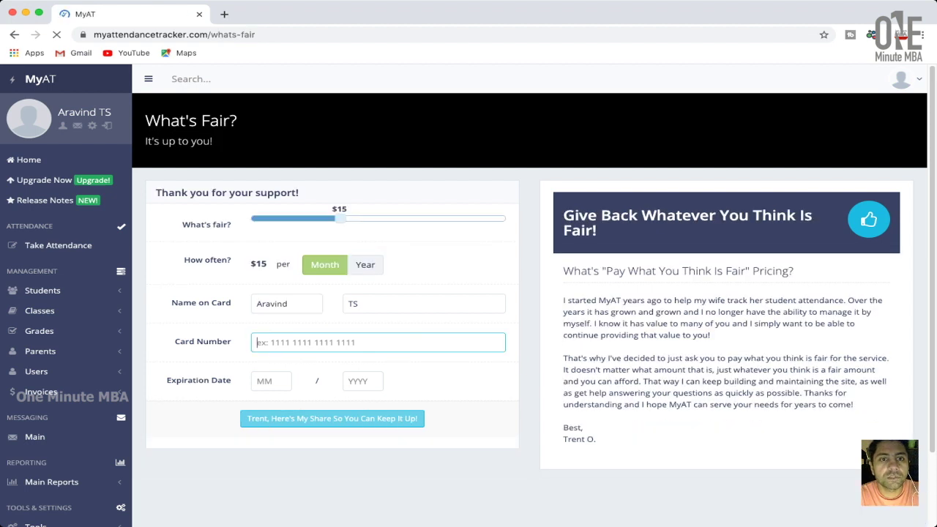
left_click_drag(340, 218, 251, 218)
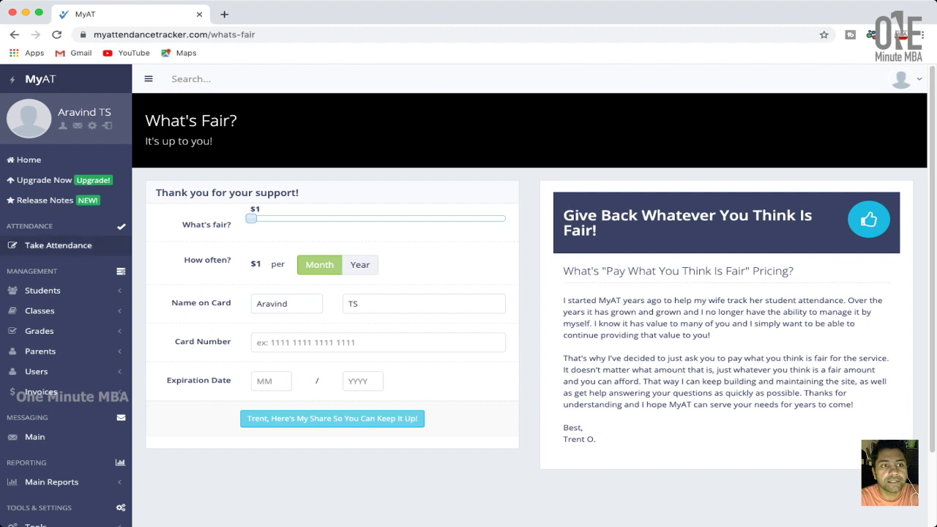
left_click(57, 245)
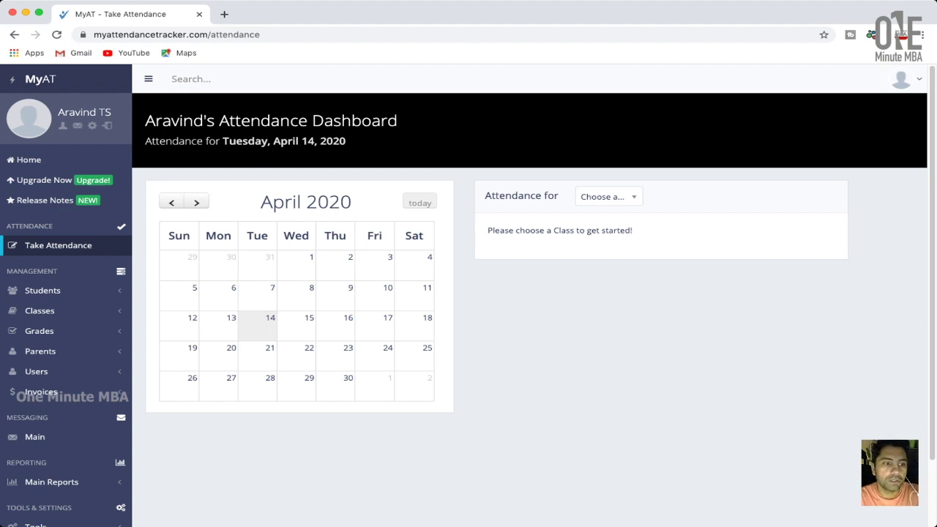
scroll(65, 275, "down", 2)
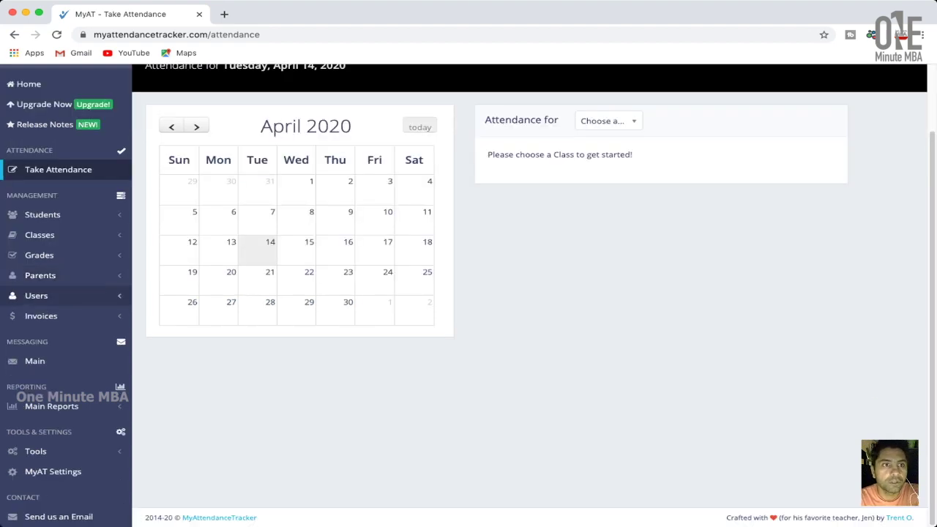
scroll(66, 234, "up", 2)
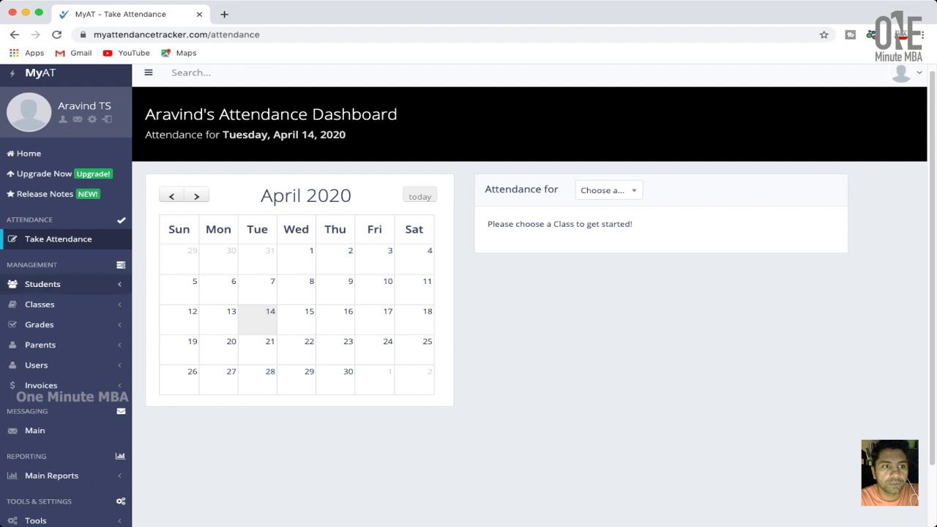
left_click(42, 284)
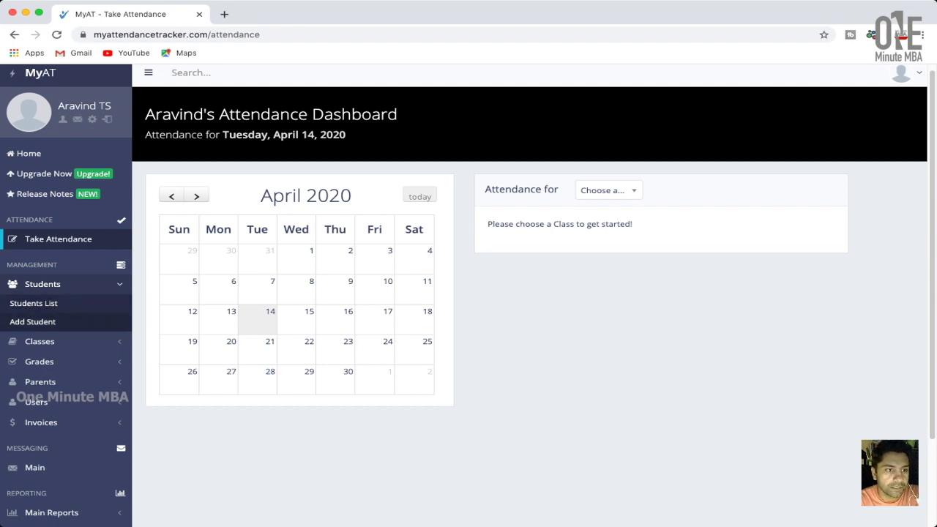
left_click(39, 341)
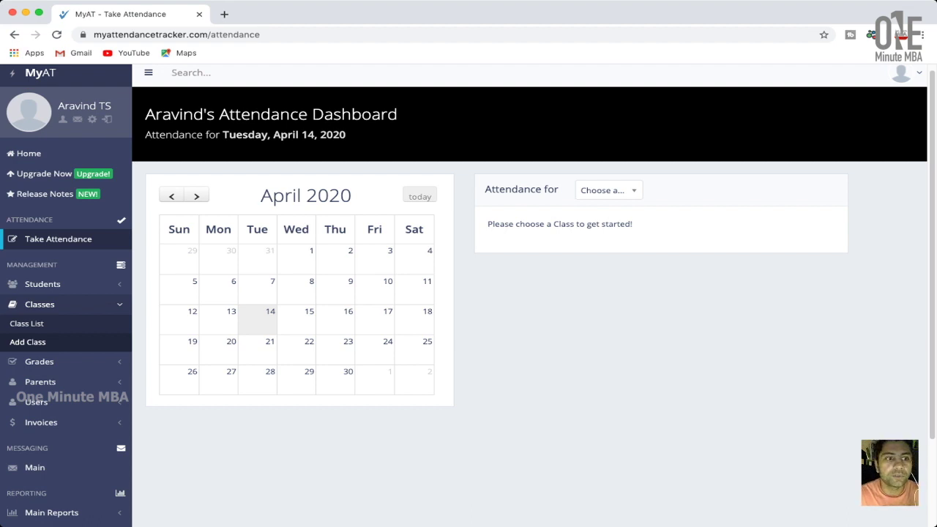
left_click(36, 402)
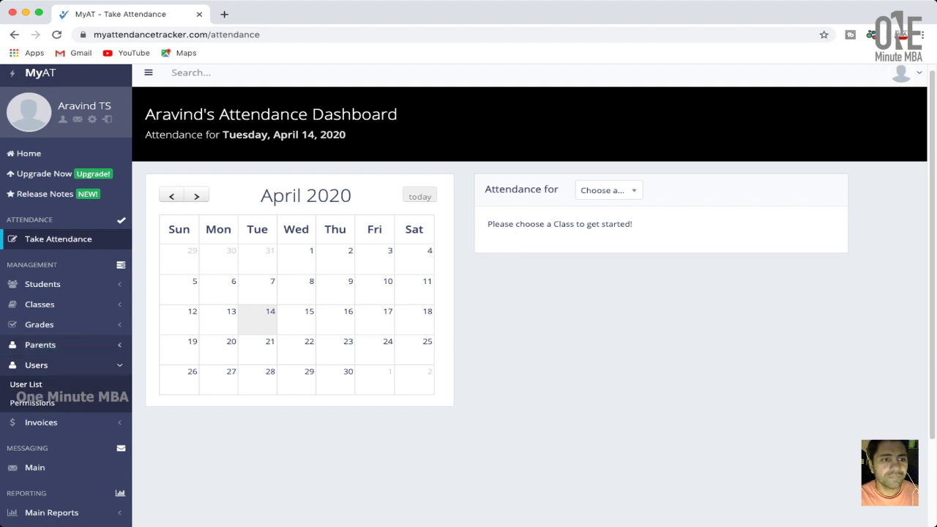
left_click(40, 344)
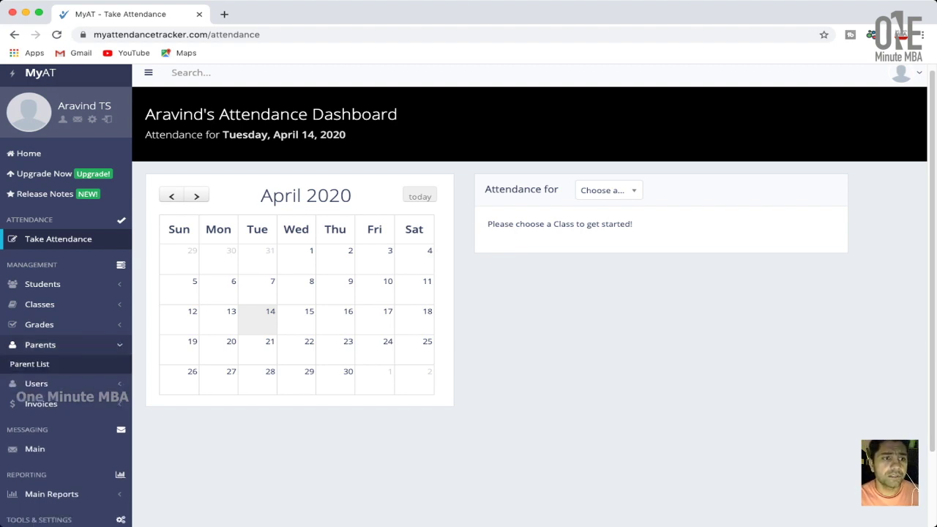
left_click(39, 324)
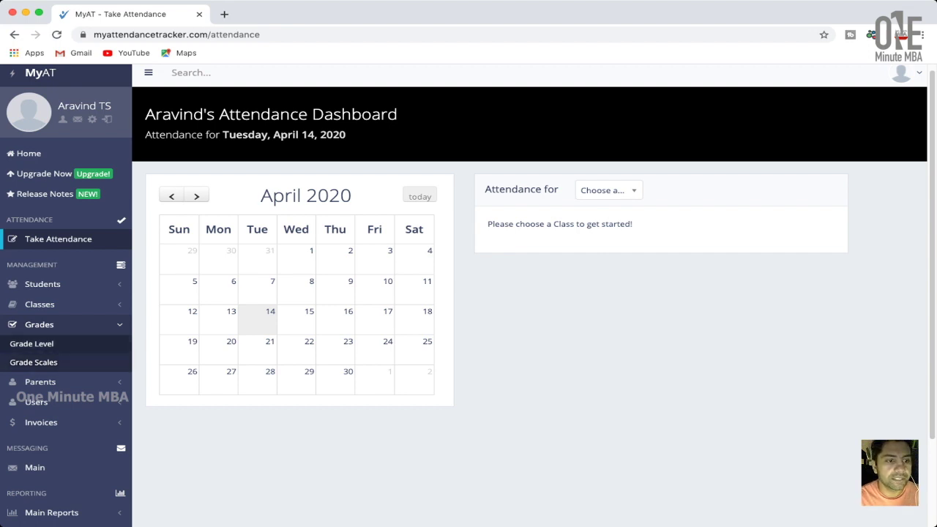
scroll(66, 315, "down", 3)
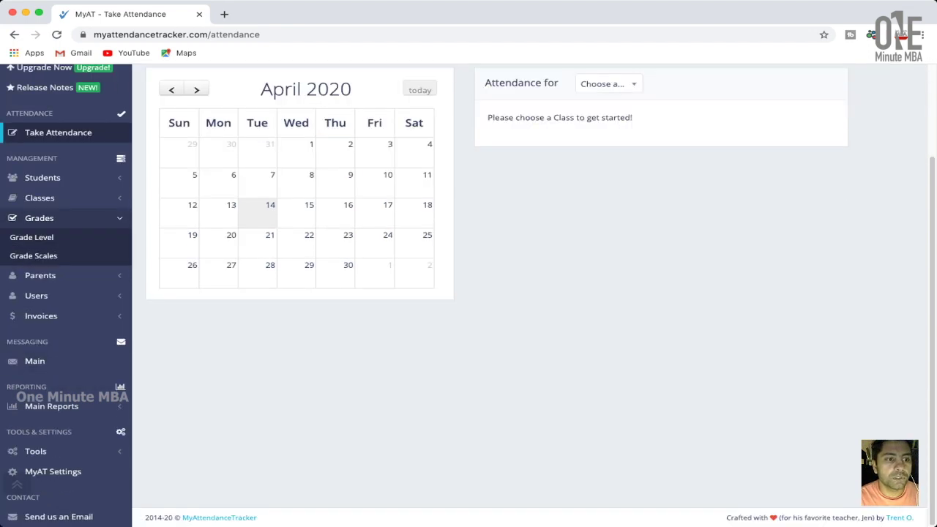
left_click(66, 316)
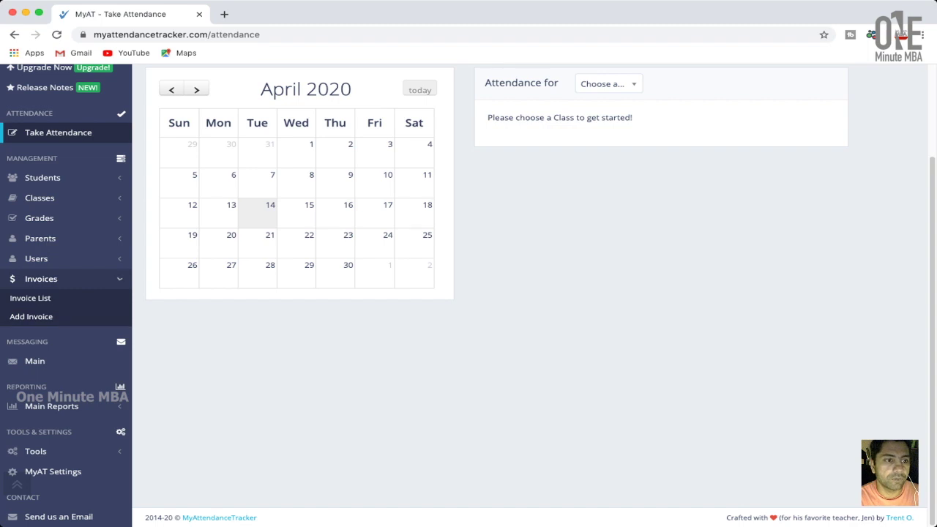
left_click(41, 278)
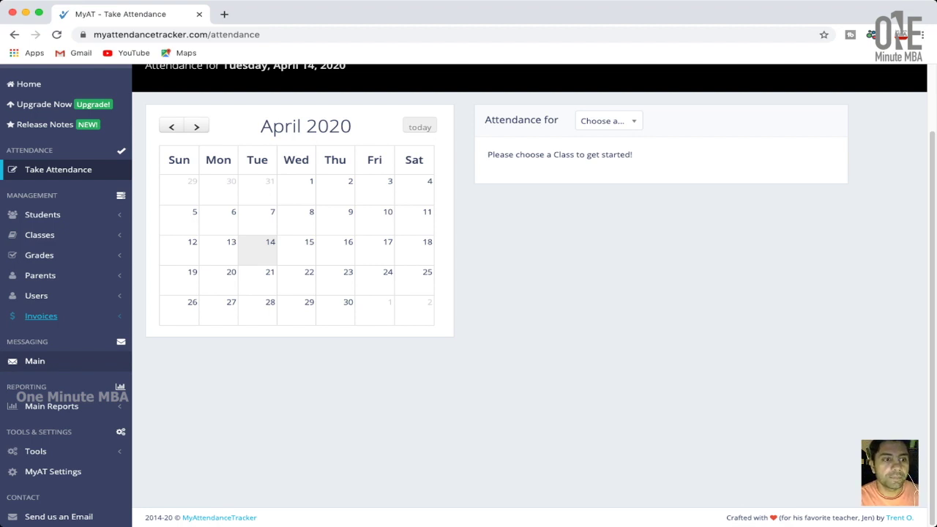
Start composing a new message from Messaging > Main and open the recipient field.
left_click(41, 315)
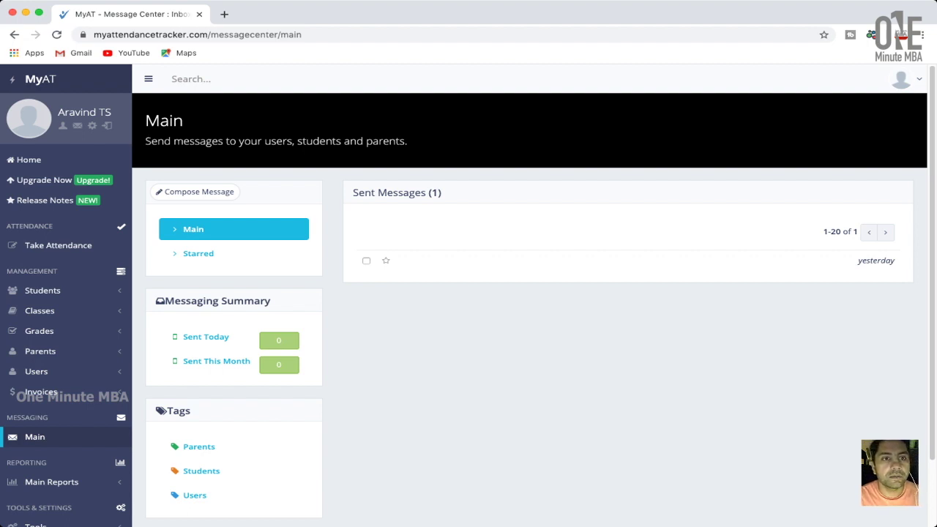
left_click(196, 192)
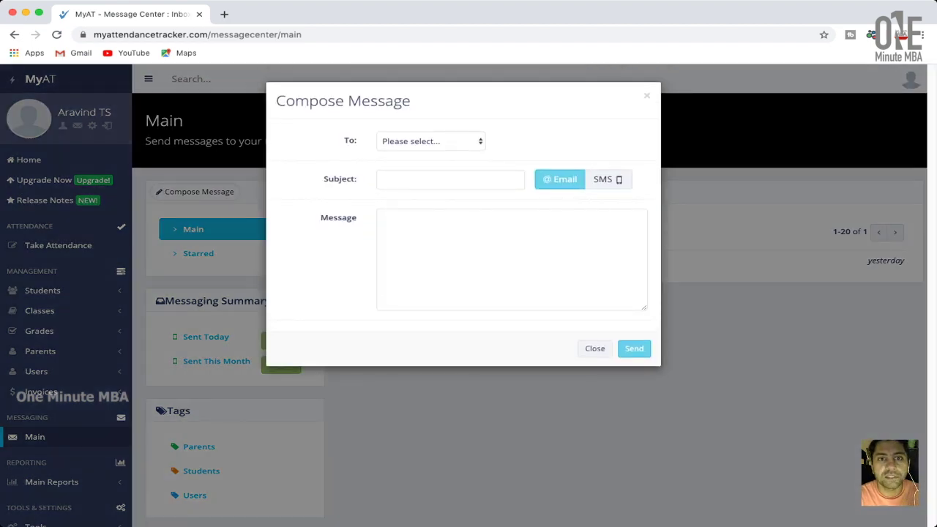
left_click(430, 141)
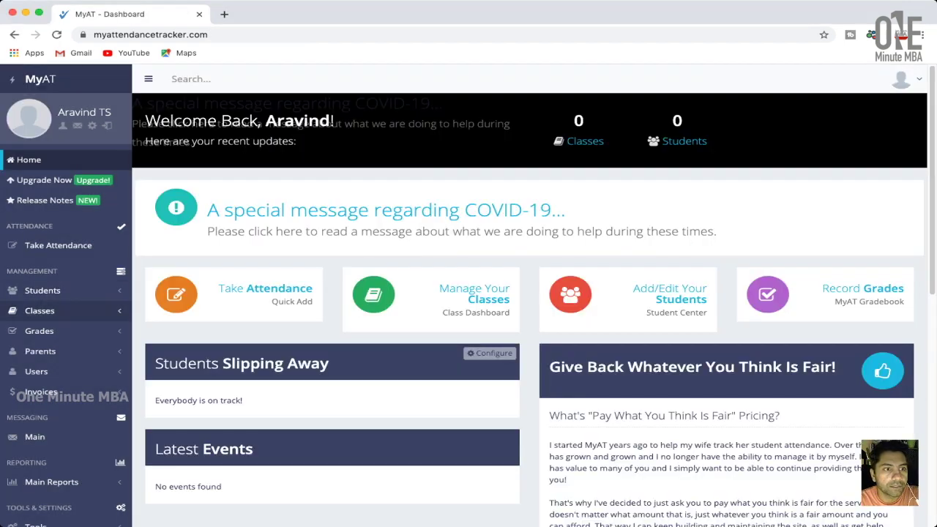
Add a class with description HRM meeting Mon, Wed and Fri.
left_click(39, 311)
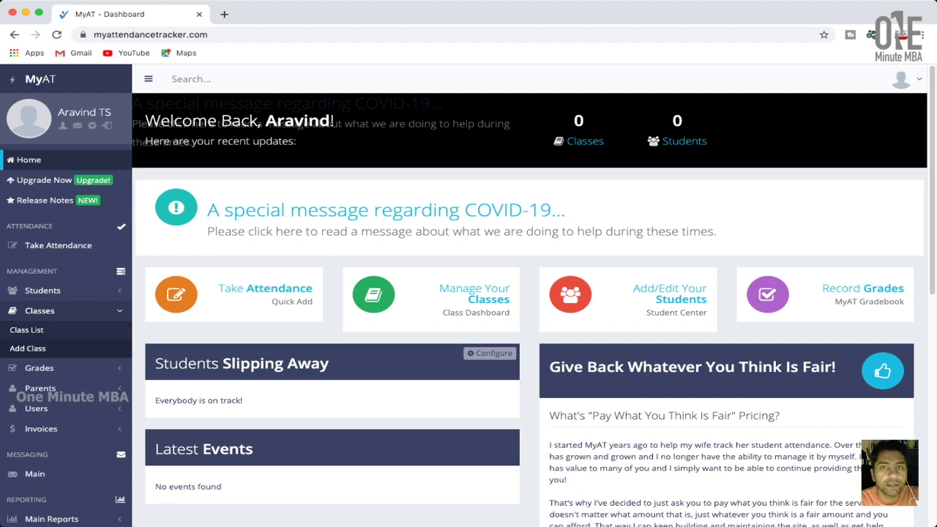
left_click(27, 348)
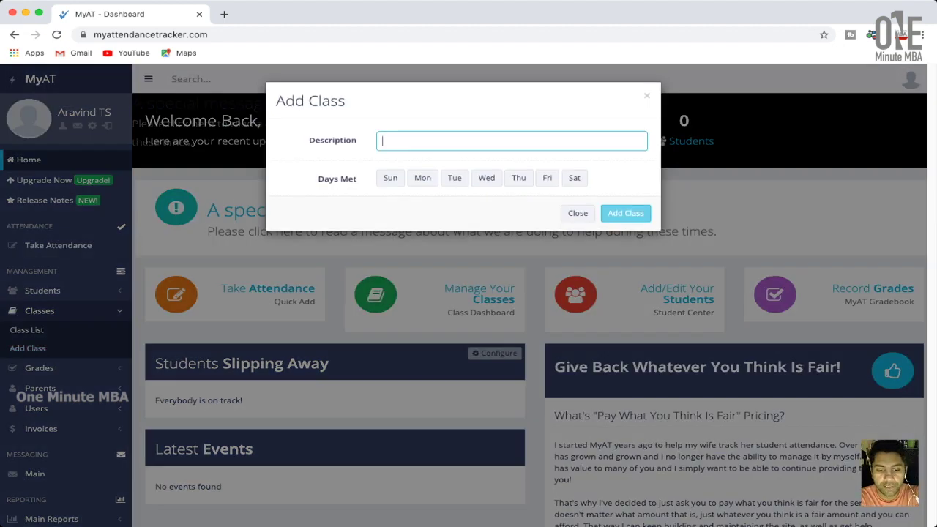
type("HRM")
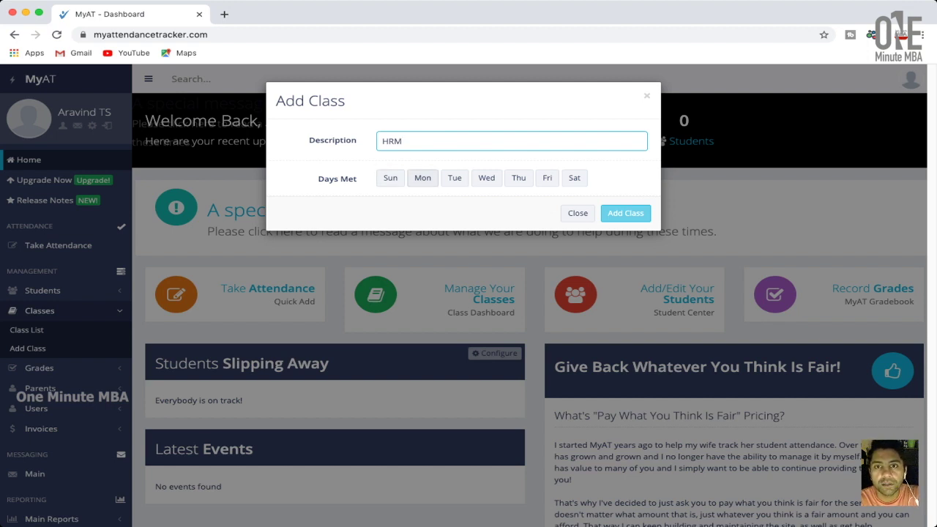
left_click(423, 178)
left_click(485, 178)
left_click(547, 178)
left_click(625, 213)
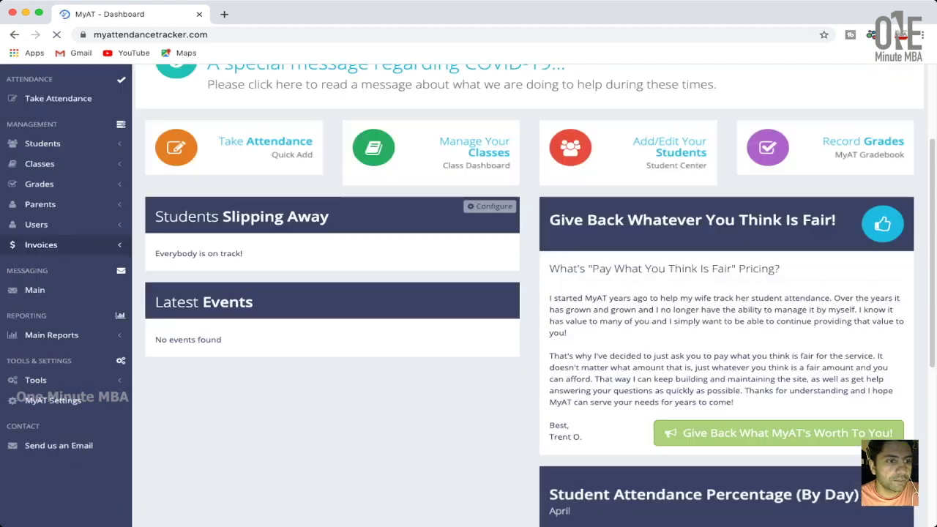
scroll(527, 292, "down", 2)
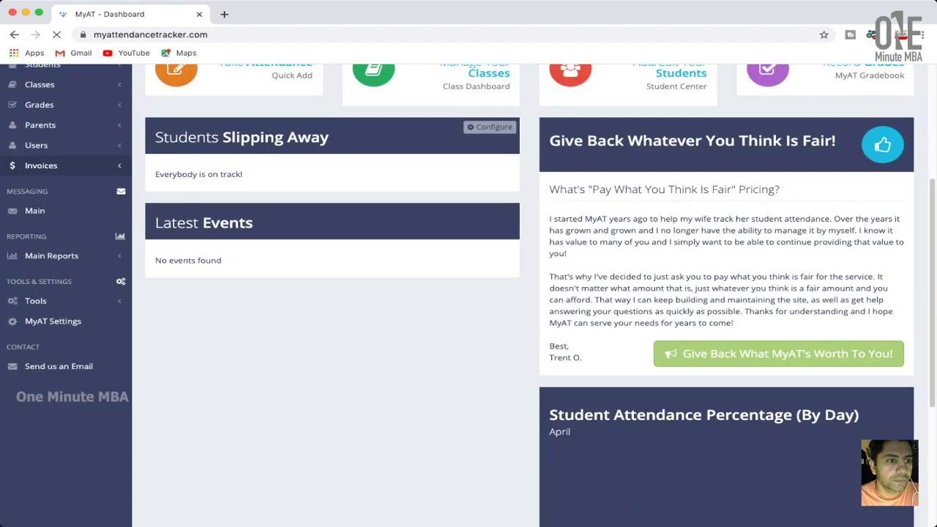
Set up a Students import of contact of studence.csv assigned to the HRM class.
left_click(35, 300)
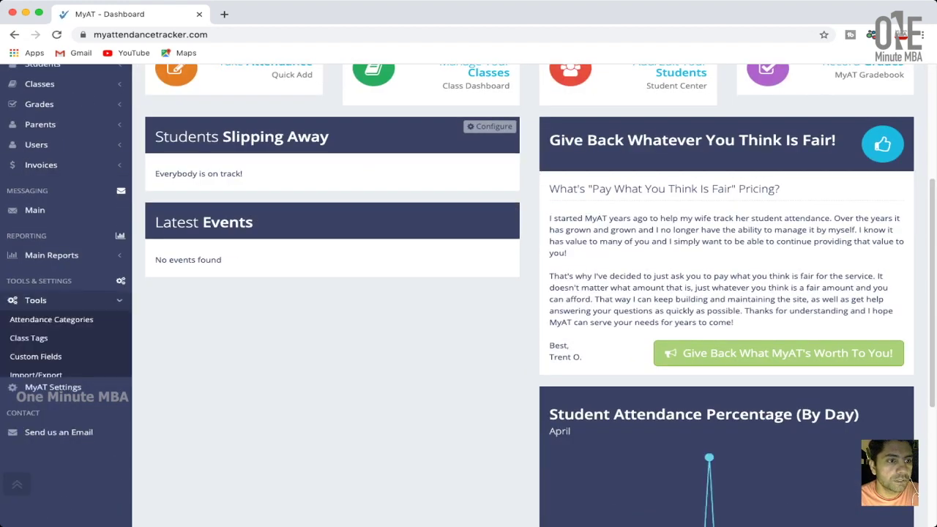
left_click(36, 374)
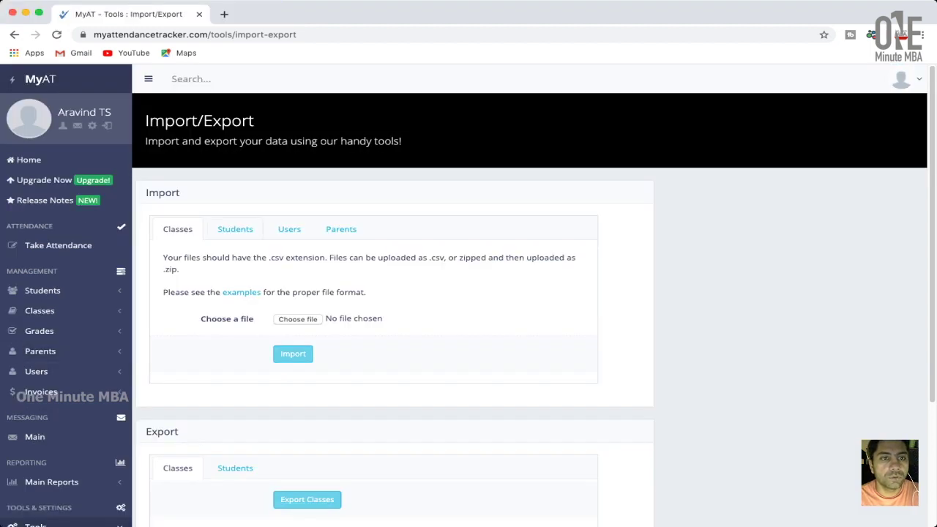
left_click(235, 229)
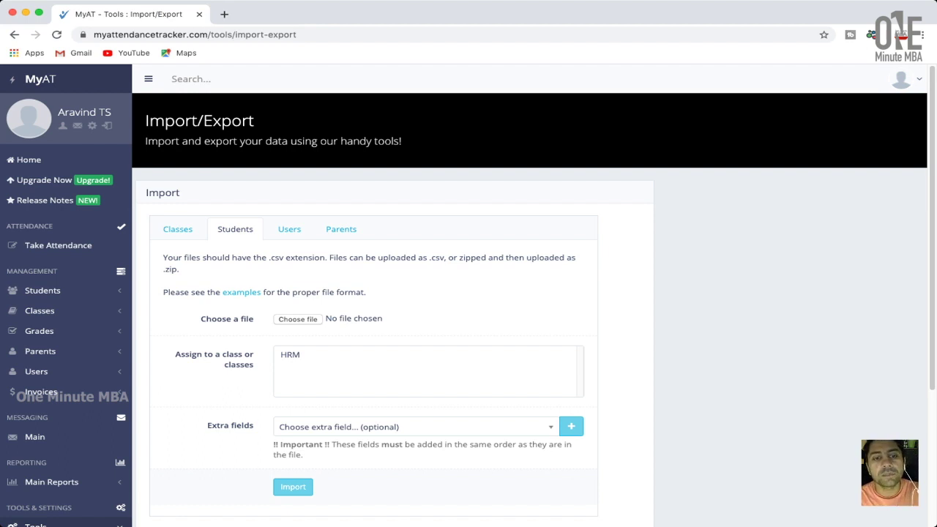
left_click(424, 354)
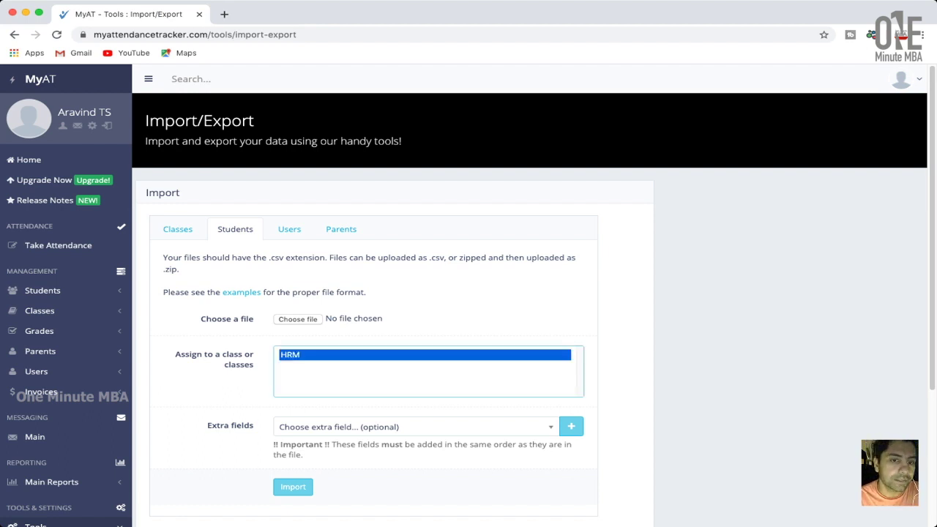
left_click(298, 319)
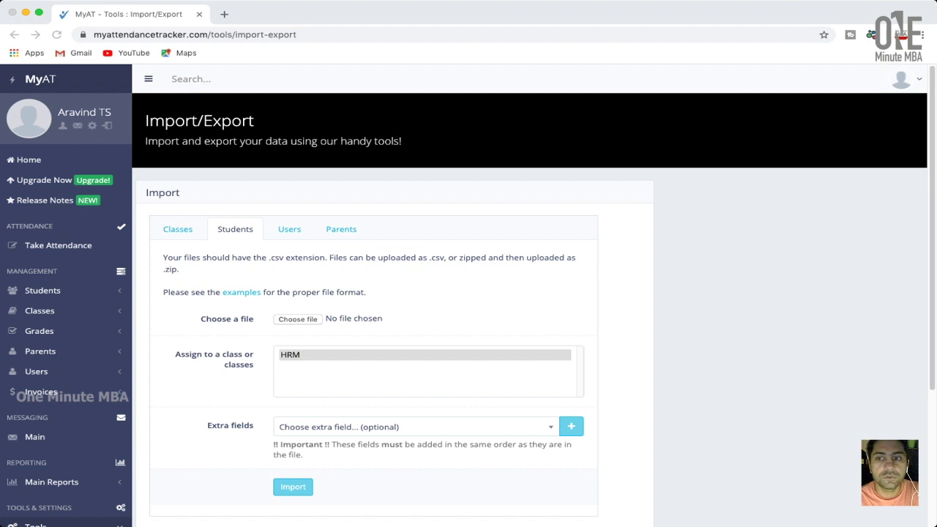
key("Return")
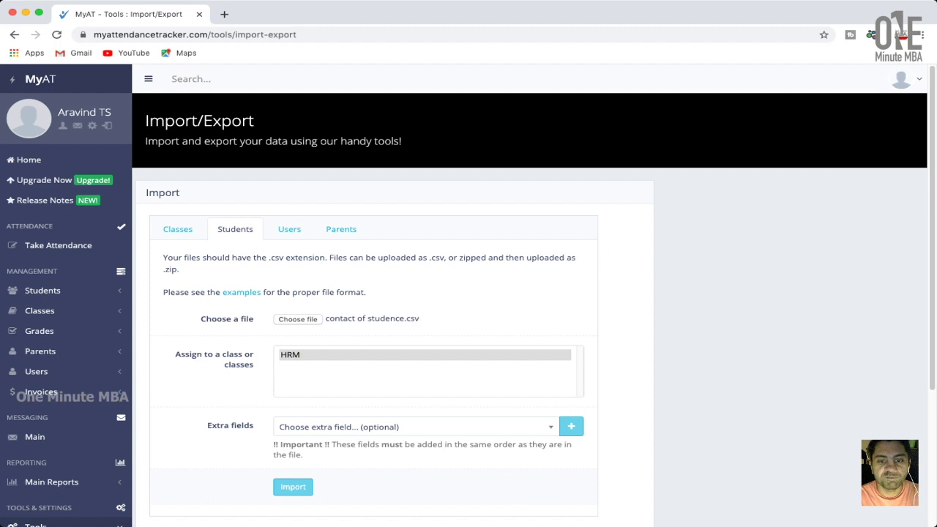
Import the student file into HRM without adding any optional extra field.
scroll(468, 293, "down", 1)
left_click(414, 426)
key("Down")
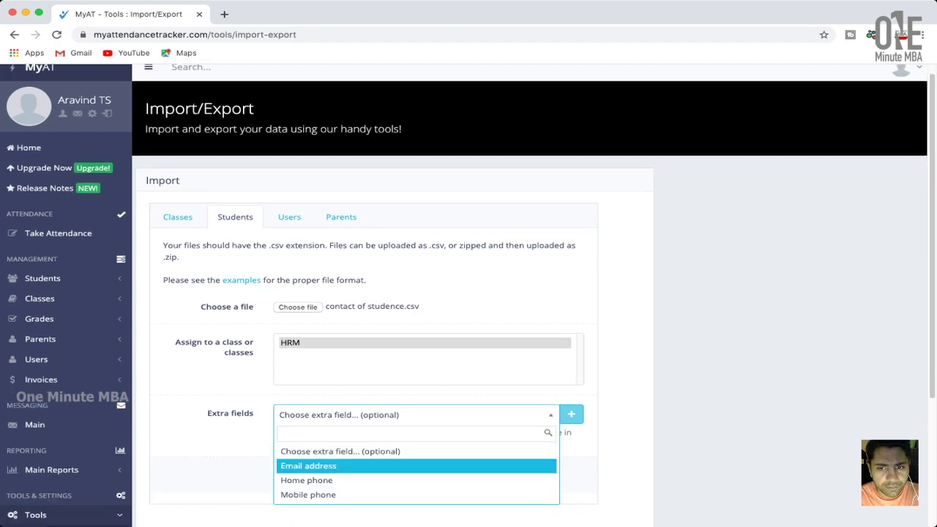
key("Up")
key("Escape")
scroll(468, 293, "down", 2)
left_click(293, 394)
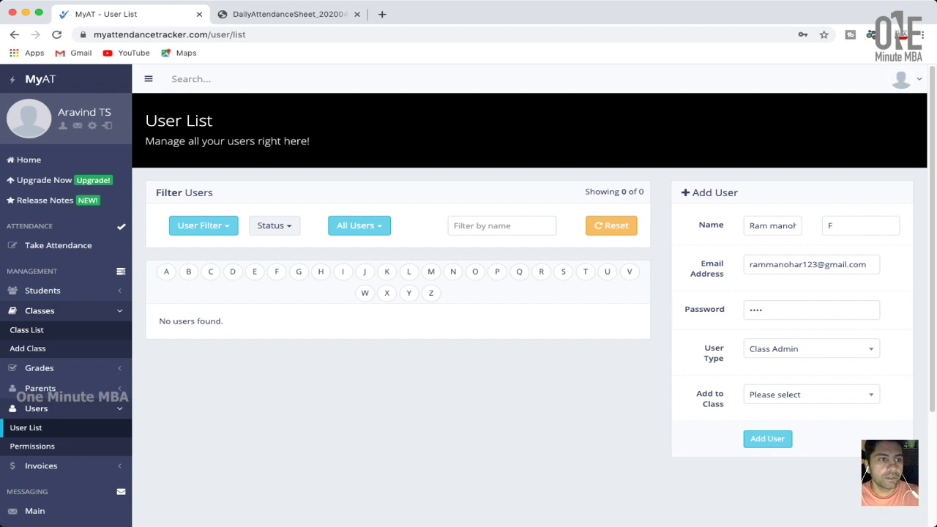
On the Class List page, add class Marketing 1 meeting Mon, Wed, Fri and Sat.
left_click(26, 329)
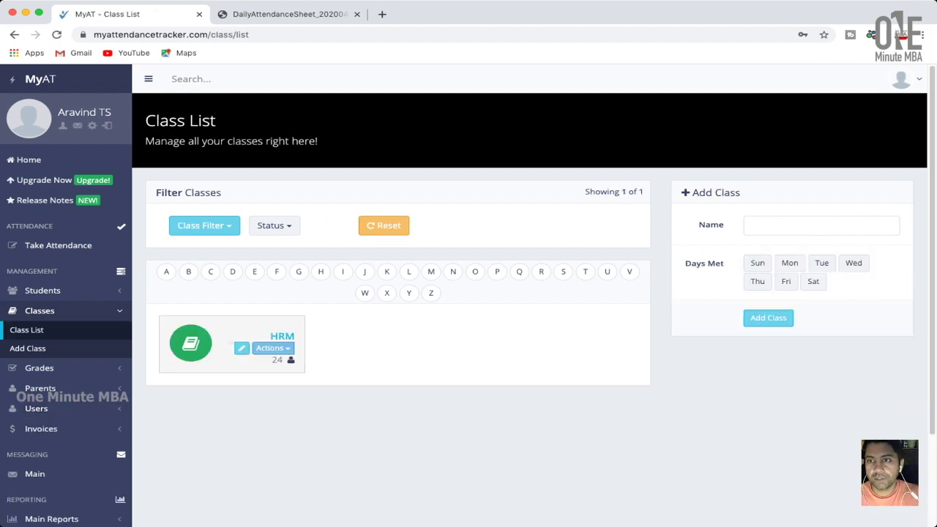
left_click(821, 225)
type("Ma")
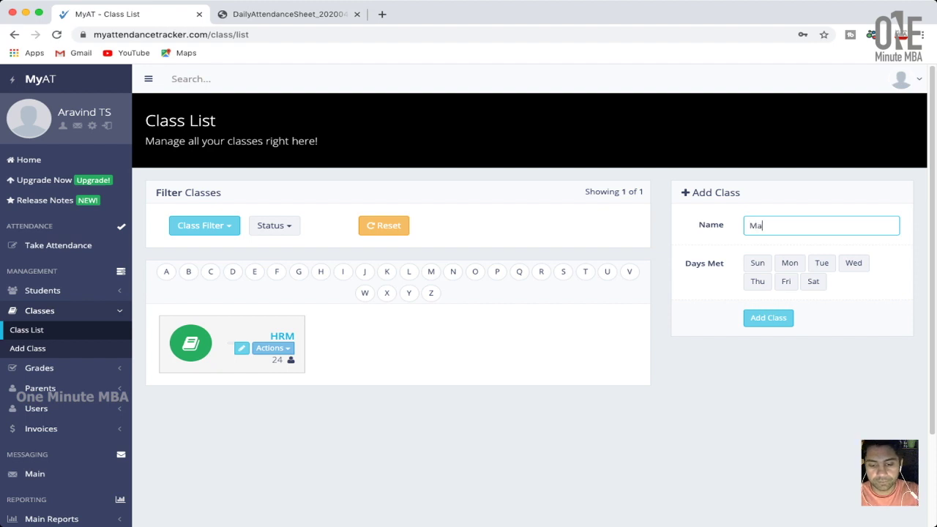
type("rketing")
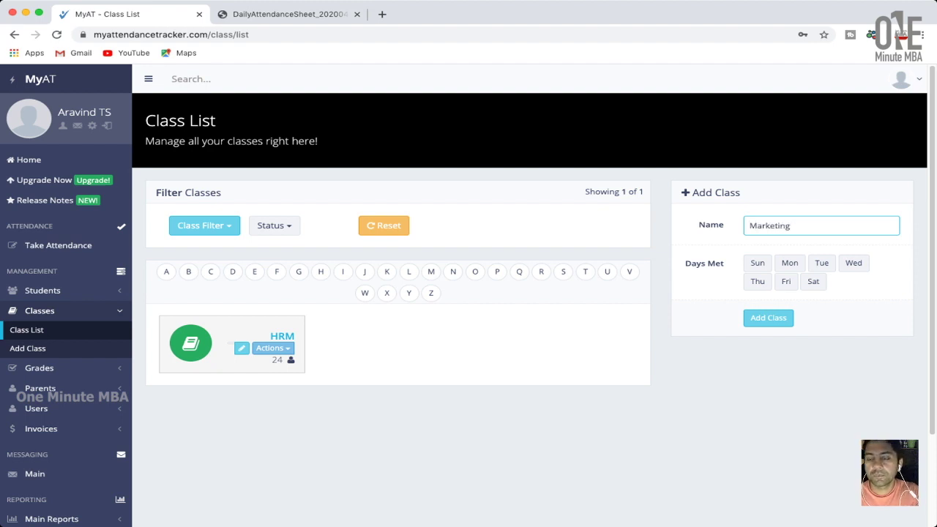
left_click(757, 262)
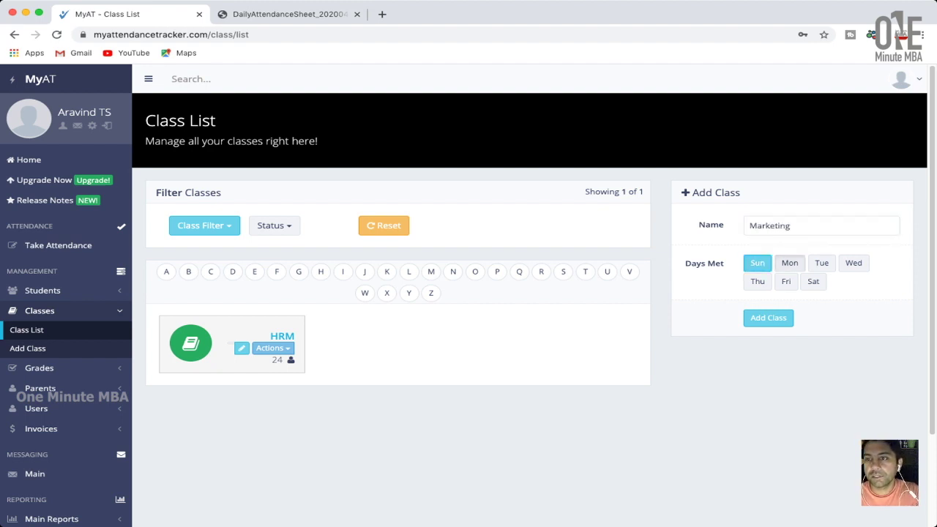
left_click(790, 263)
left_click(852, 263)
left_click(785, 281)
left_click(821, 226)
type("1")
left_click(757, 263)
left_click(812, 281)
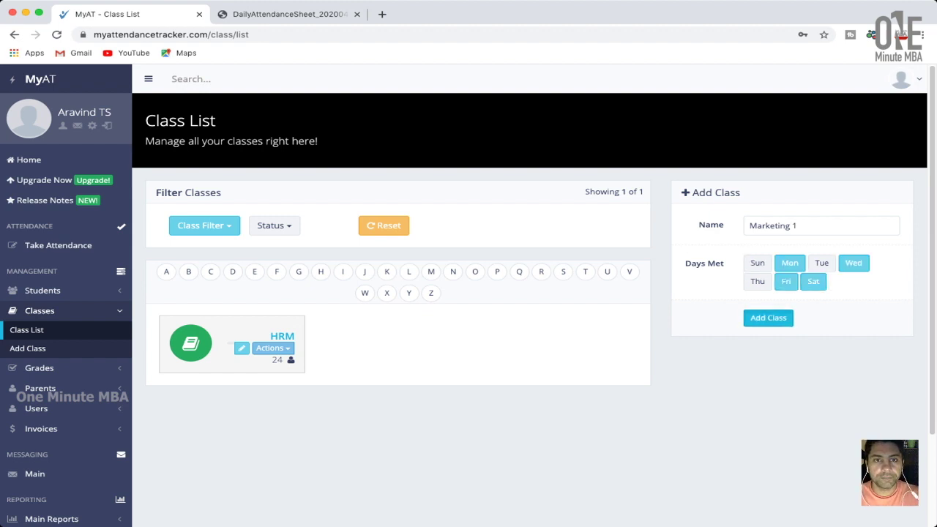
left_click(768, 318)
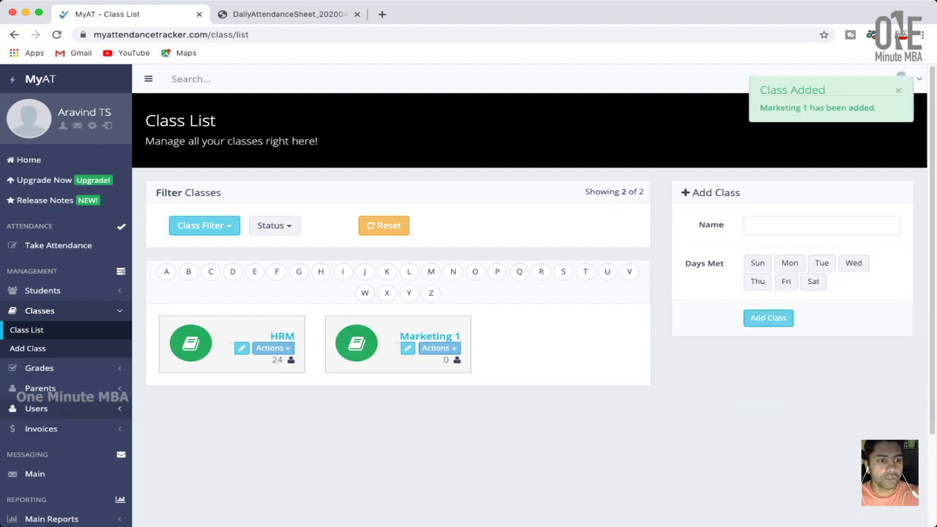
scroll(36, 329, "down", 2)
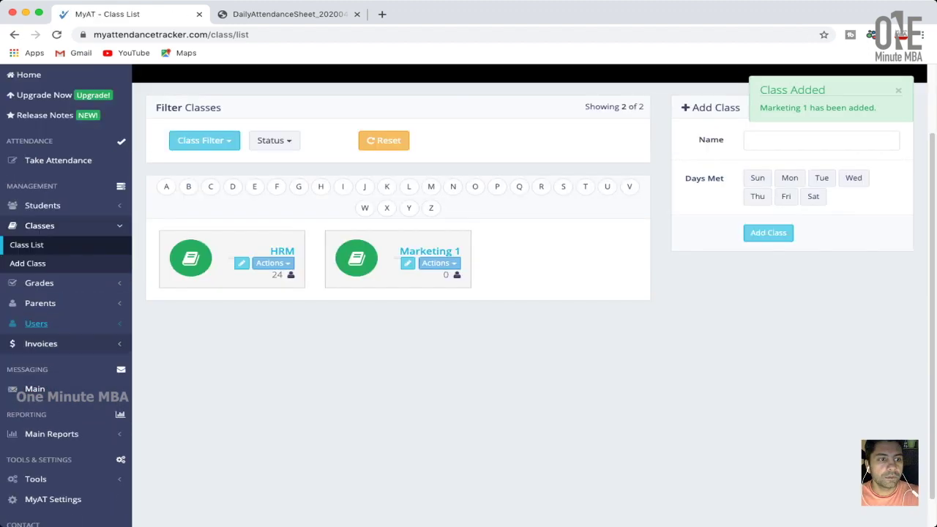
left_click(35, 323)
Enter the new user's first name, last name, email and password in the User List form.
left_click(25, 342)
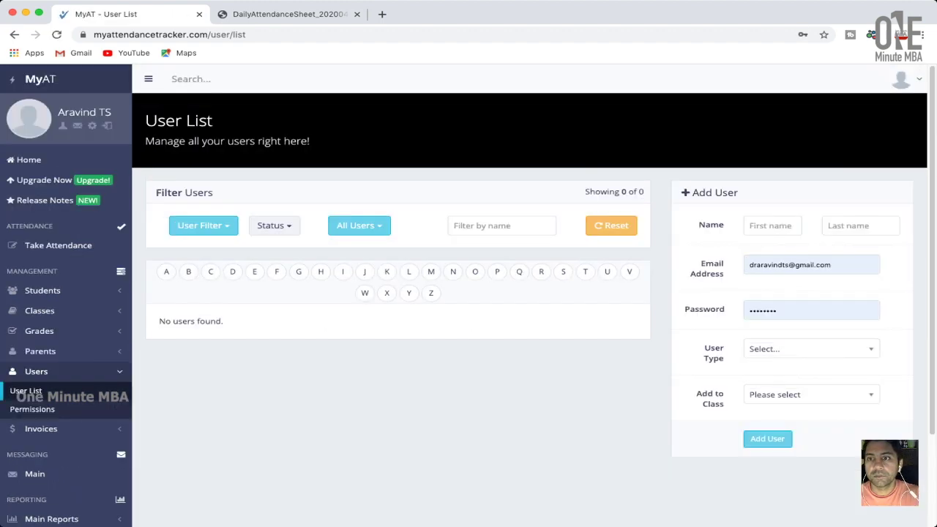
left_click(772, 226)
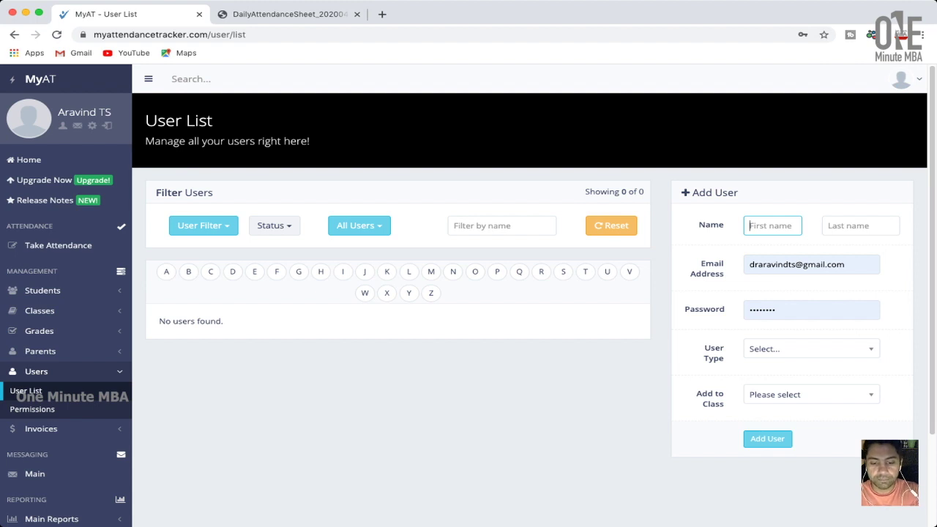
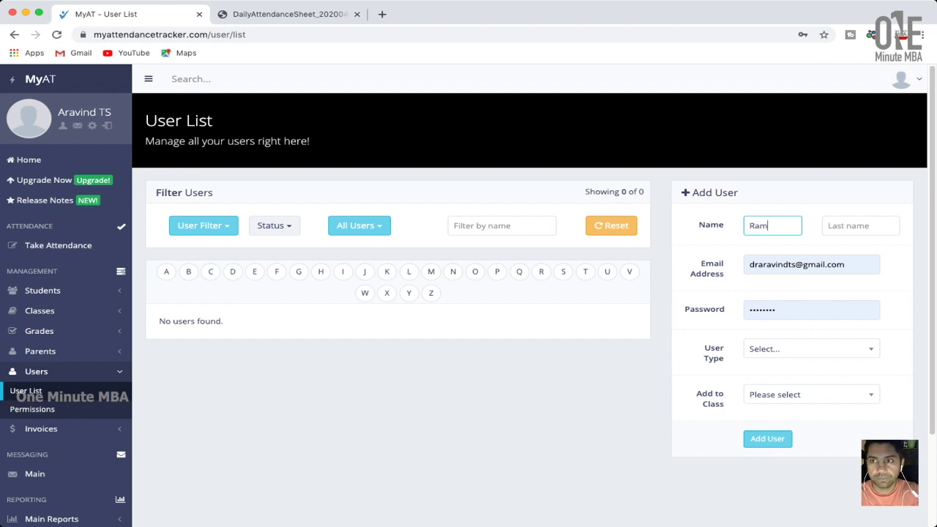
left_click(860, 225)
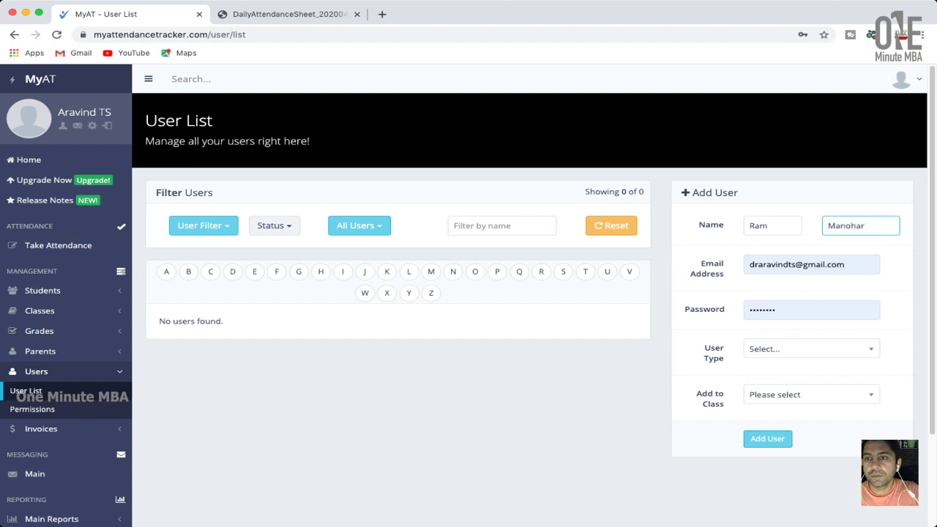
double_click(772, 264)
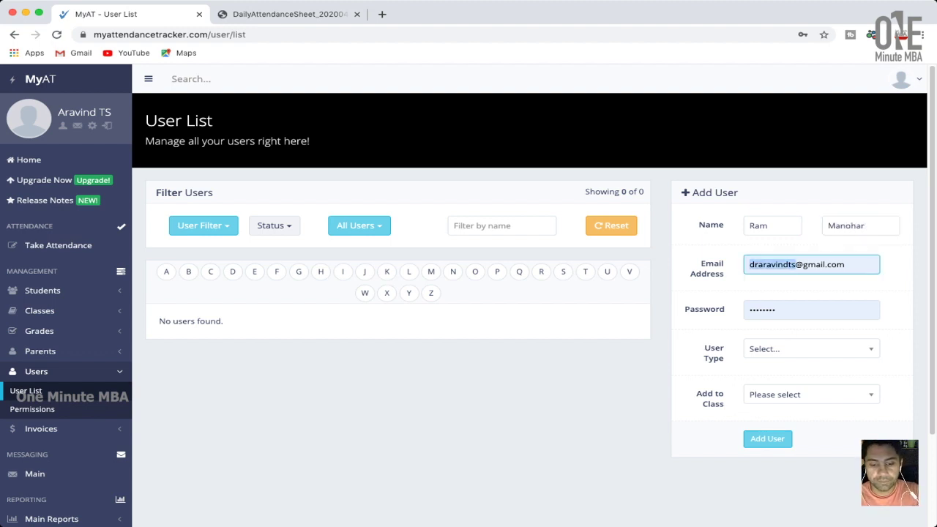
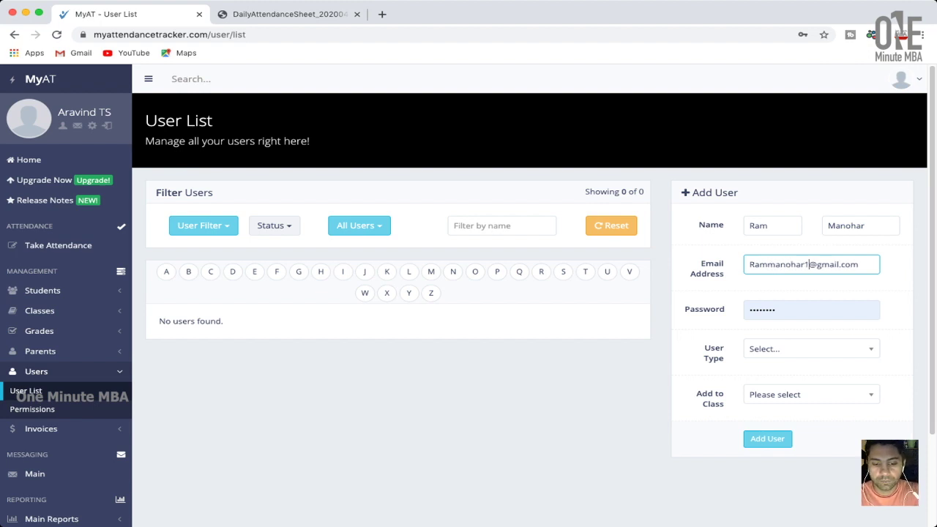
key("Tab")
type("1234")
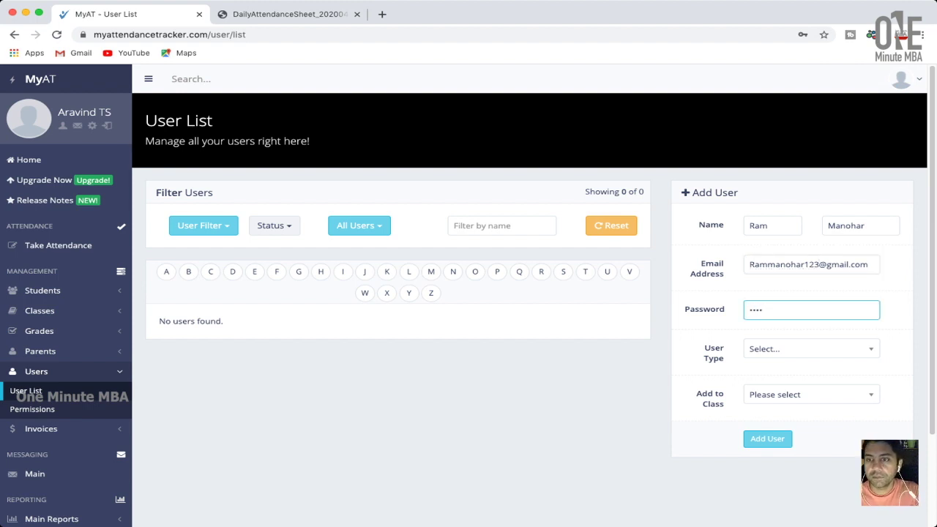
Make the user a Class Admin assigned to Marketing 1 and save them.
key("Tab")
key("Down")
key("Down")
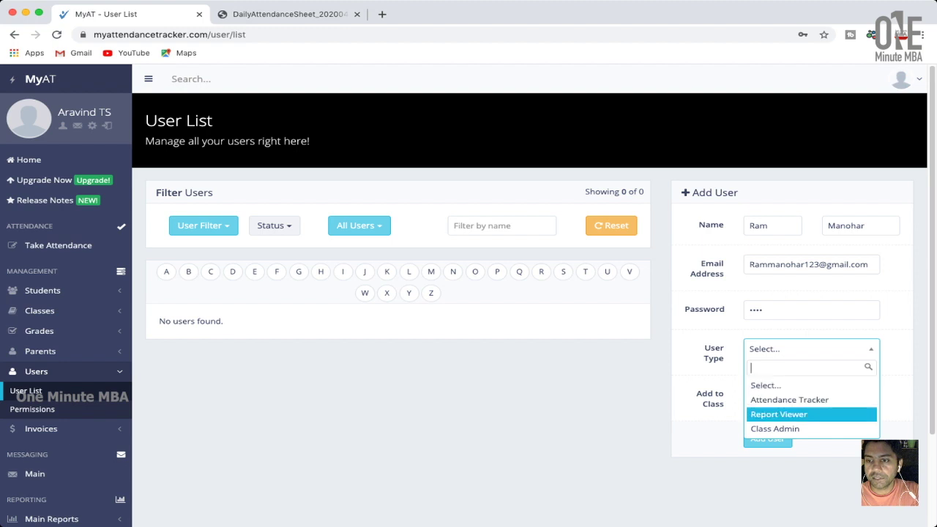
key("Down")
key("Return")
scroll(468, 296, "down", 1)
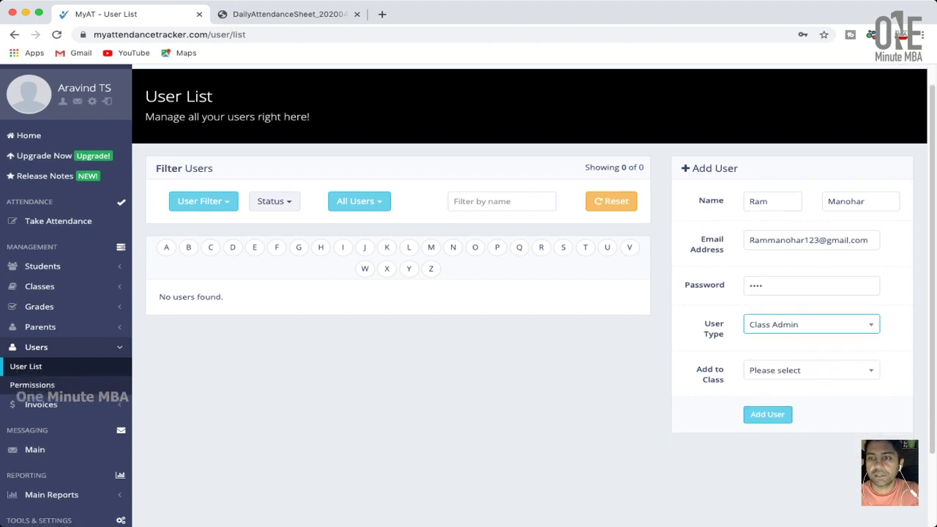
key("Tab")
key("Down")
key("Down")
key("Down")
key("Return")
key("Tab")
key("Return")
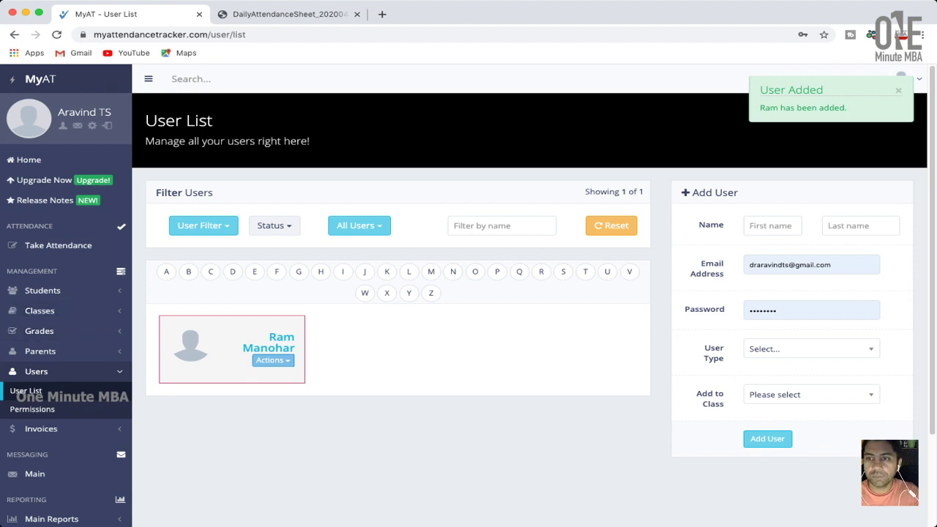
scroll(468, 293, "down", 3)
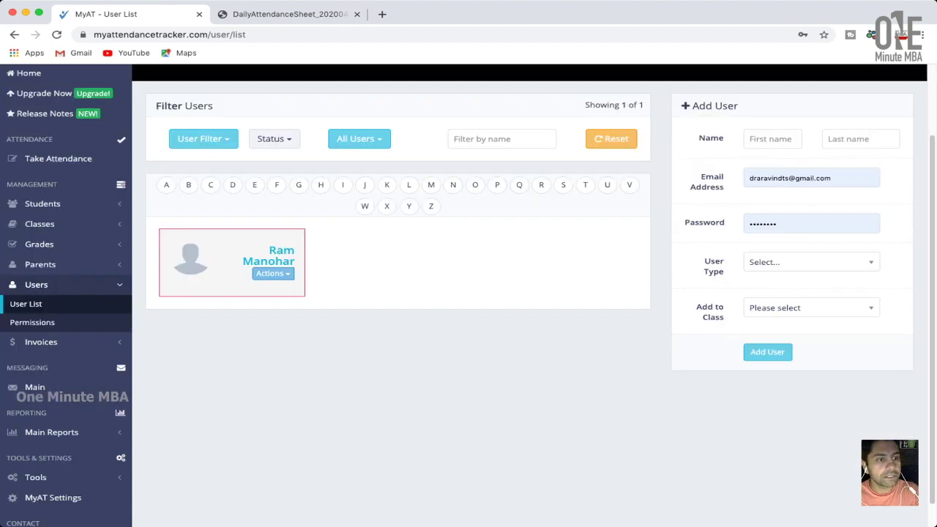
scroll(468, 293, "down", 1)
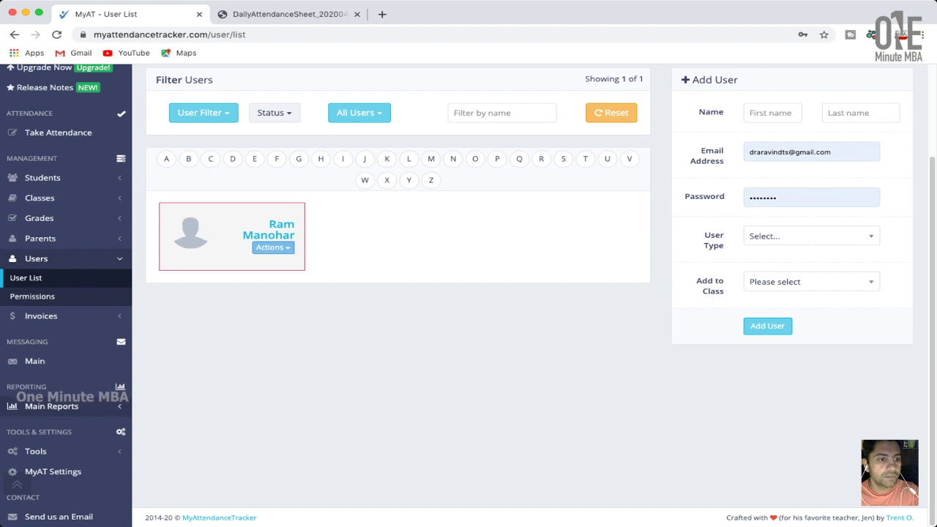
Open Tools > Mass Actions and select every student in the list.
left_click(35, 450)
scroll(35, 451, "down", 3)
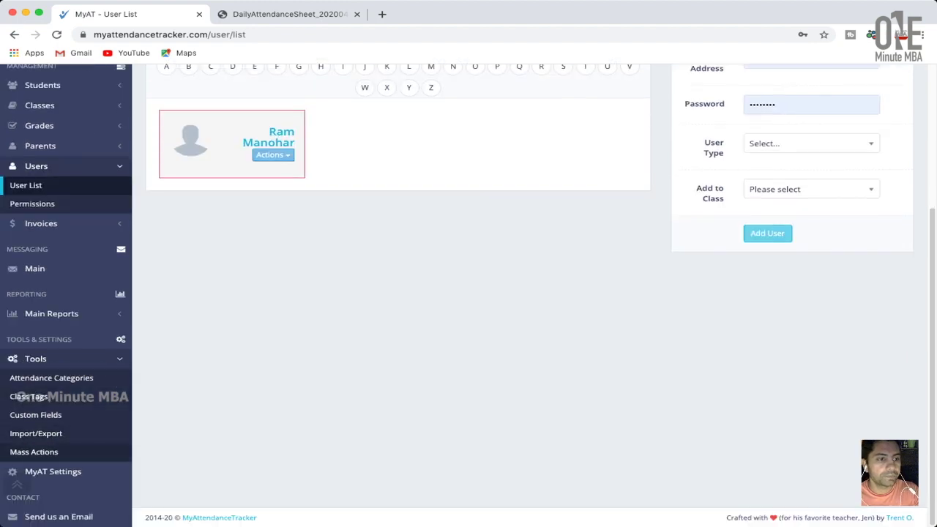
scroll(66, 451, "up", 3)
scroll(66, 451, "down", 1)
scroll(65, 451, "up", 1)
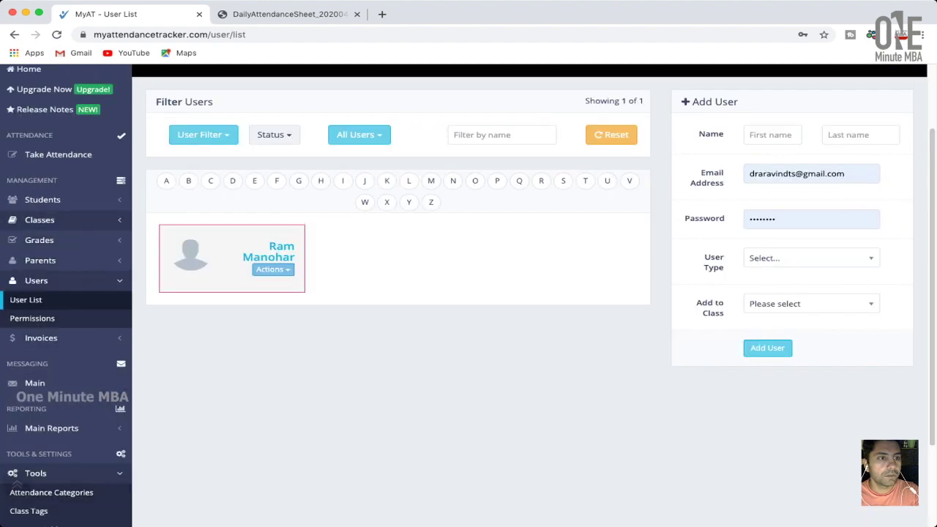
scroll(66, 293, "down", 3)
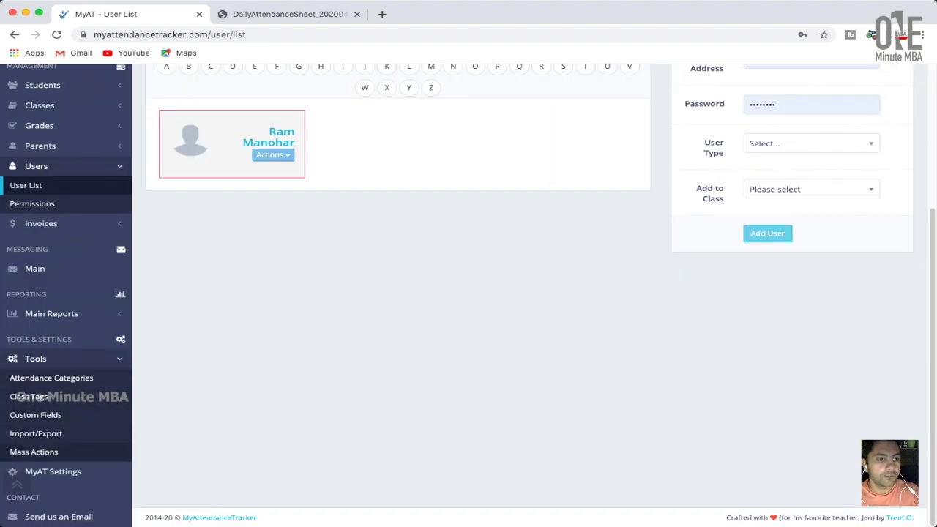
left_click(33, 451)
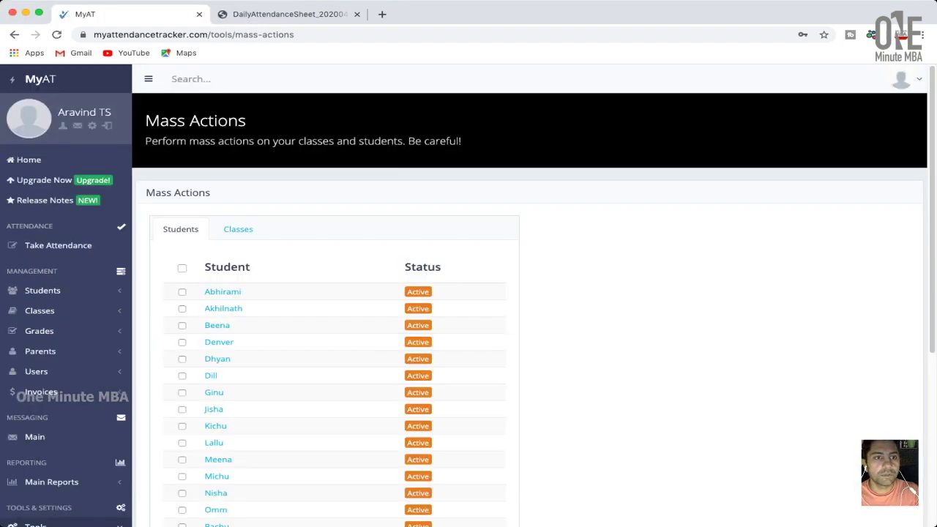
scroll(468, 293, "down", 2)
left_click(182, 191)
Add all selected students to the Marketing 1 class.
scroll(329, 268, "down", 3)
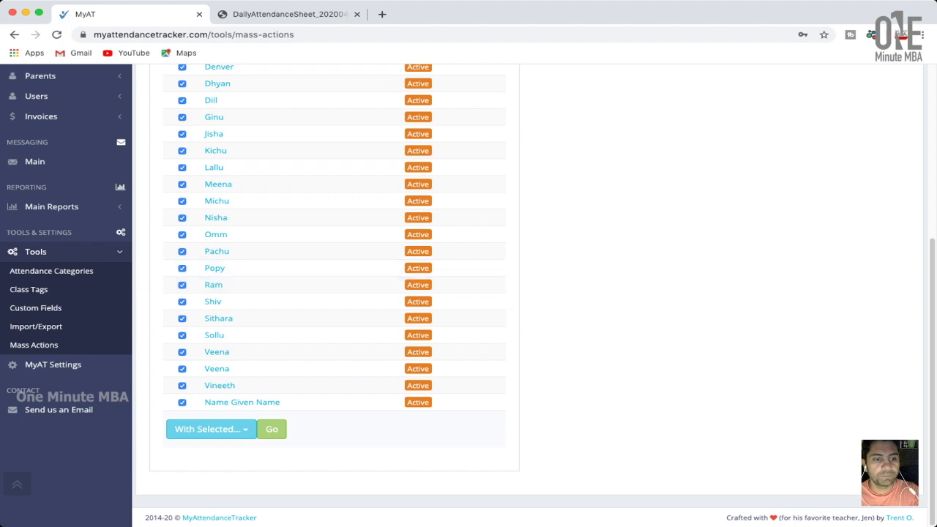
left_click(211, 429)
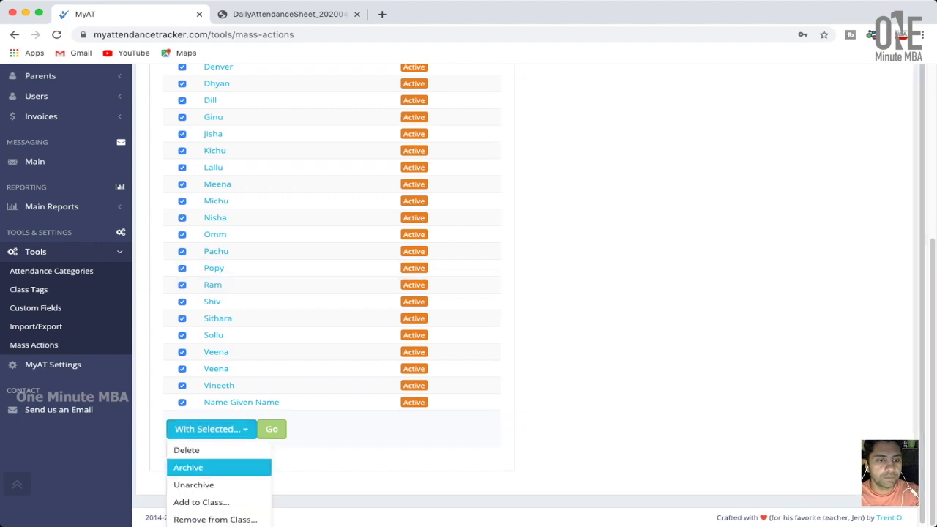
left_click(201, 500)
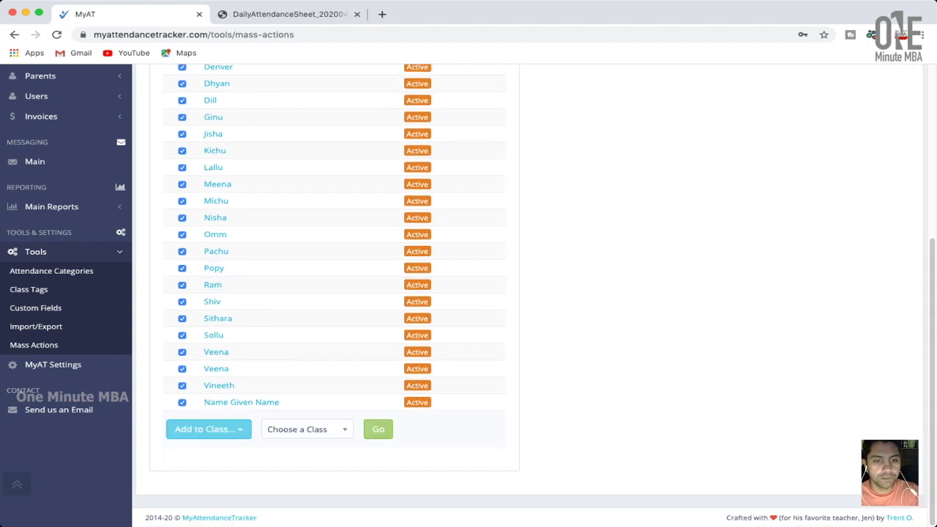
left_click(306, 429)
left_click(293, 493)
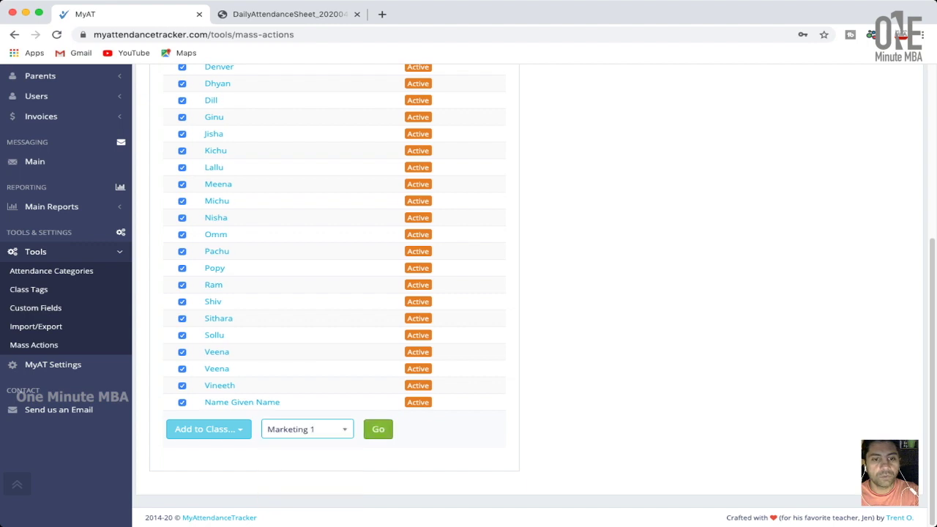
left_click(378, 429)
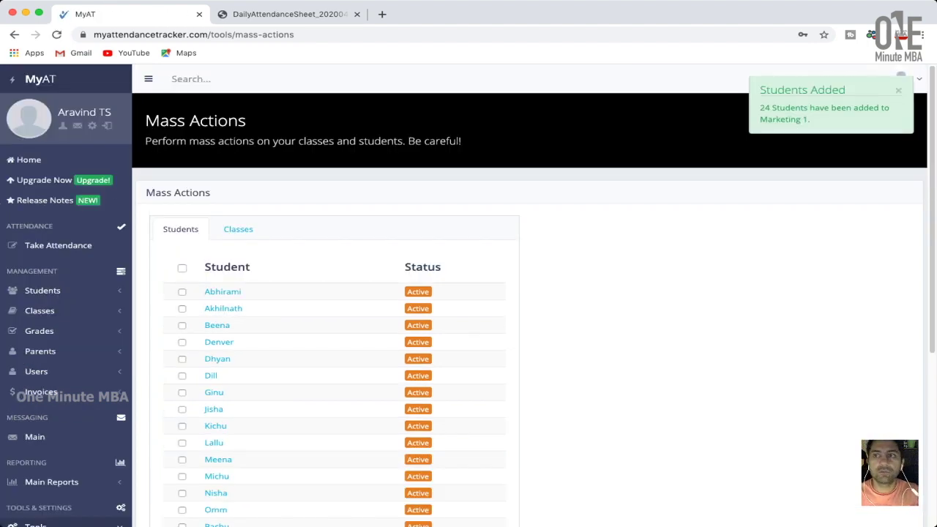
scroll(469, 293, "down", 1)
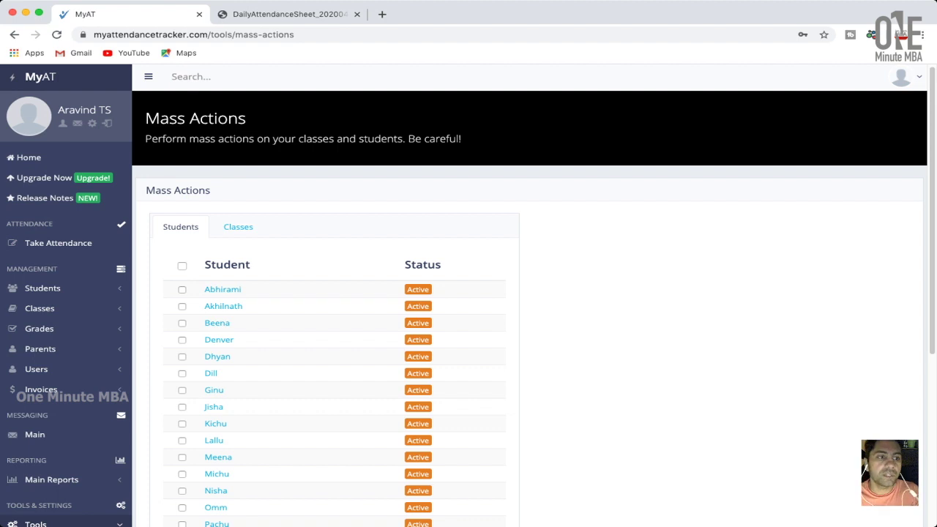
Choose HRM in the Attendance for dropdown for Tuesday, April 14, 2020.
left_click(58, 243)
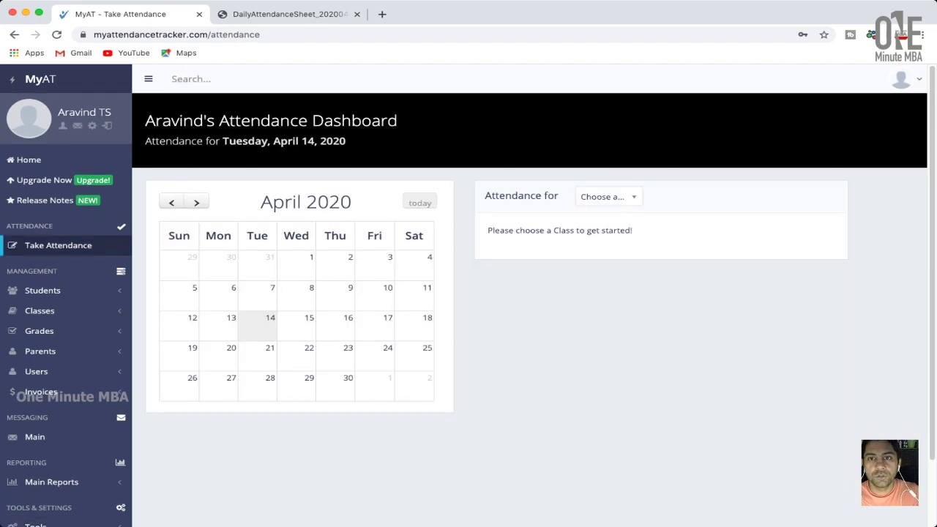
left_click(607, 196)
key("Down")
key("Down")
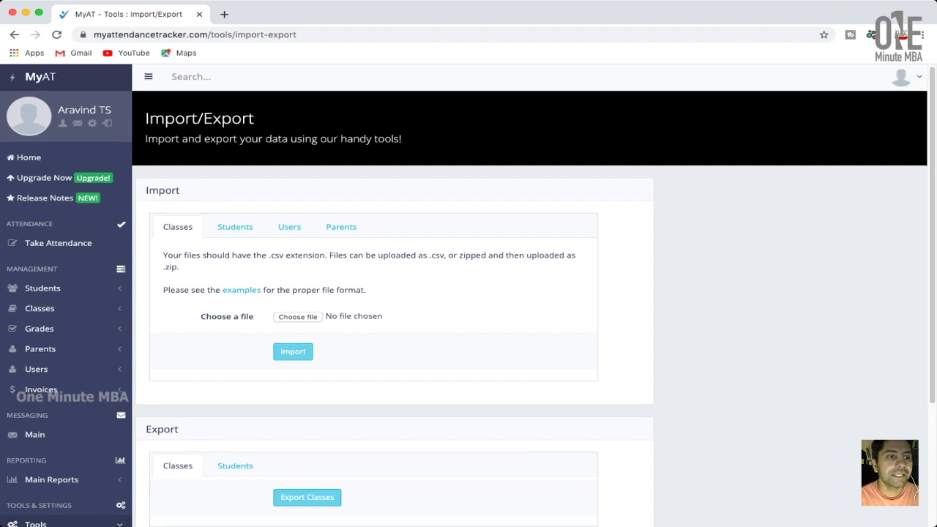
scroll(469, 293, "down", 1)
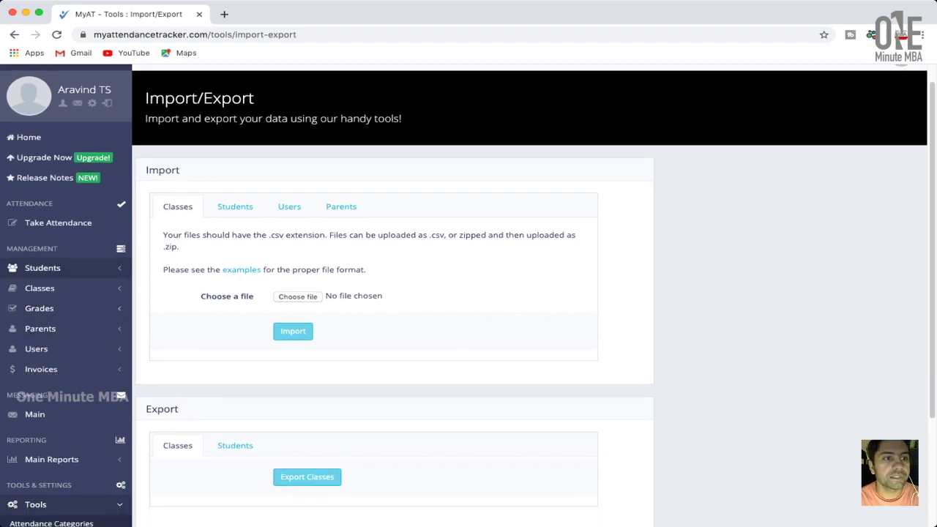
left_click(57, 223)
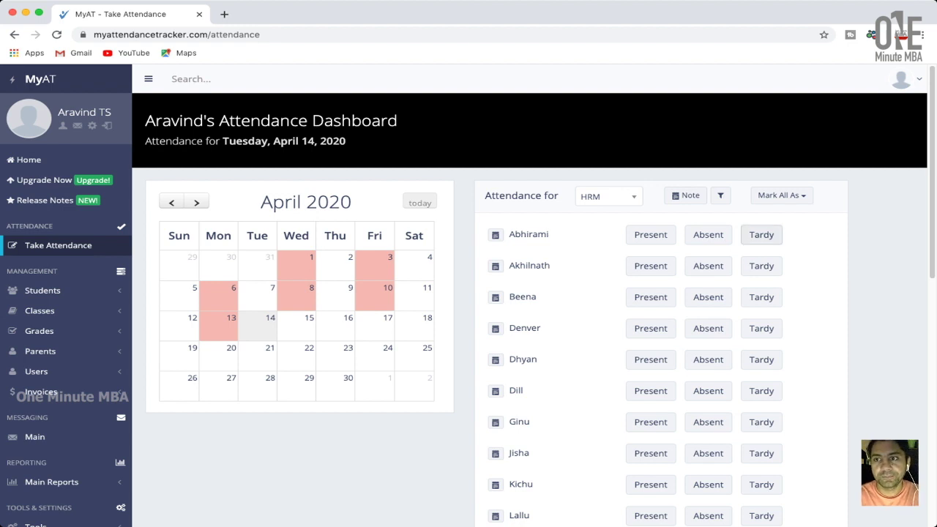
Mark the first eight HRM students present, except the second student, who is absent.
scroll(745, 234, "down", 3)
left_click(650, 126)
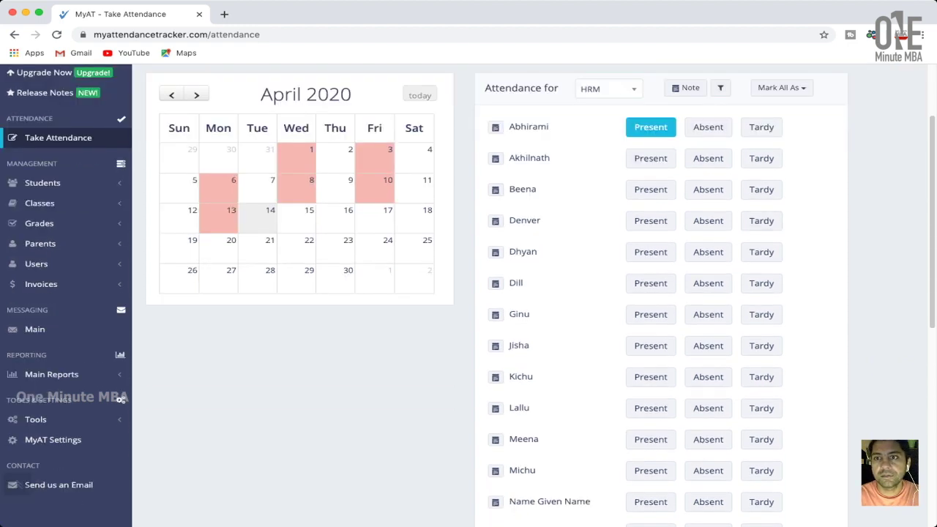
left_click(707, 158)
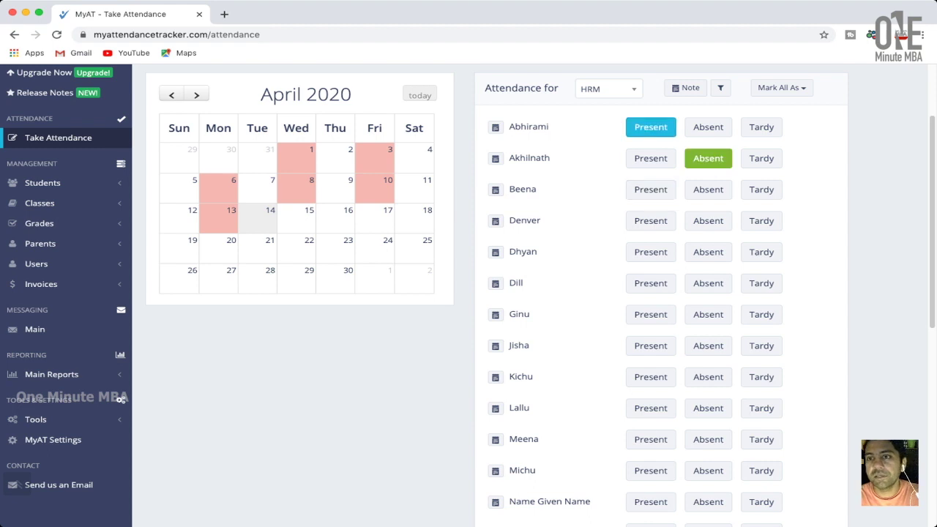
scroll(754, 129, "up", 2)
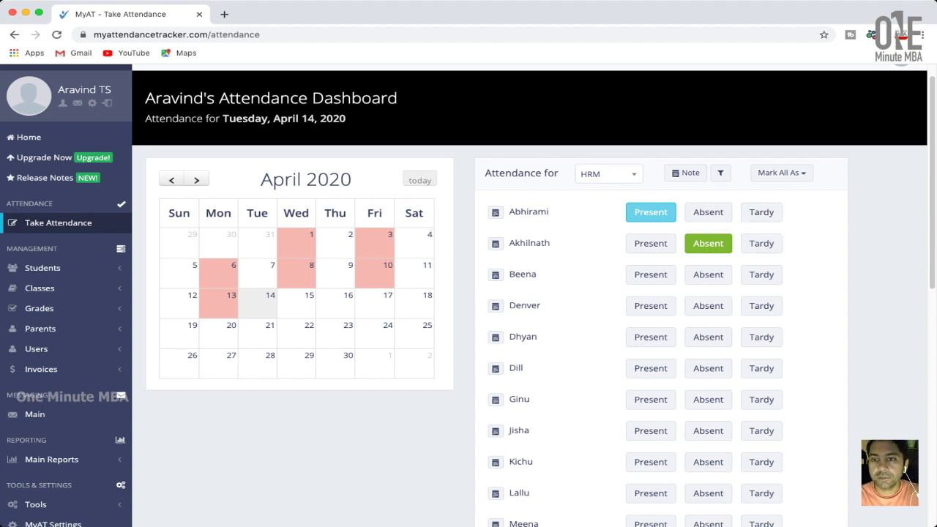
left_click(651, 274)
left_click(650, 306)
left_click(650, 337)
scroll(650, 336, "down", 2)
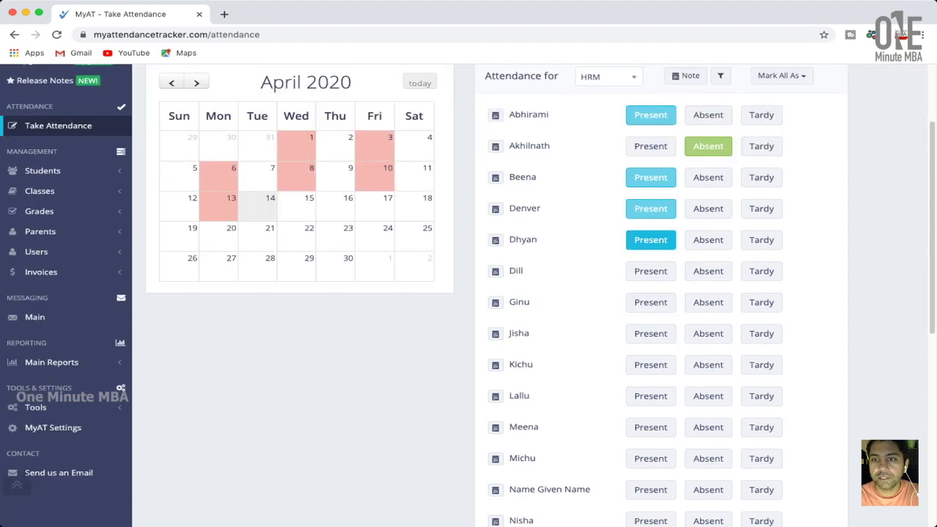
left_click(651, 270)
left_click(650, 302)
left_click(651, 333)
Mark the remaining HRM students, four absent and the rest present.
scroll(650, 336, "down", 1)
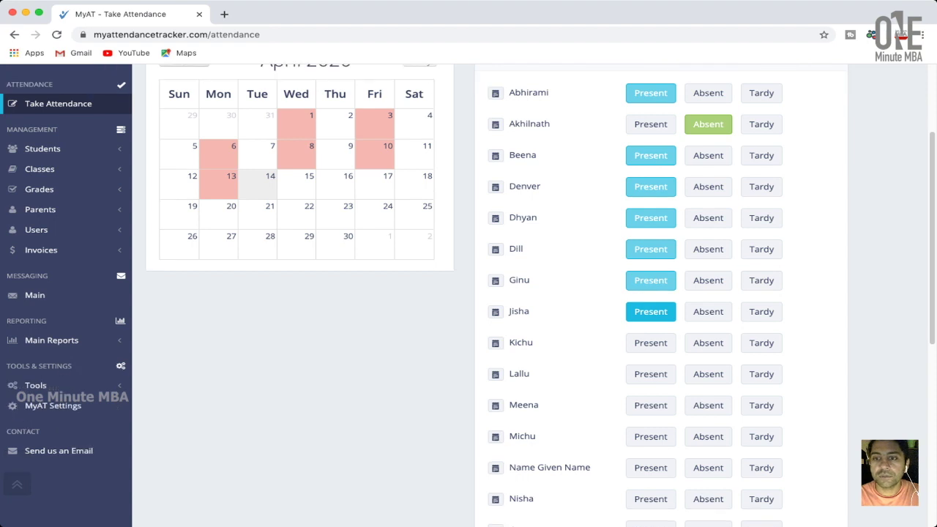
left_click(651, 342)
scroll(651, 343, "down", 1)
left_click(651, 354)
scroll(673, 344, "down", 1)
left_click(708, 364)
scroll(707, 365, "down", 3)
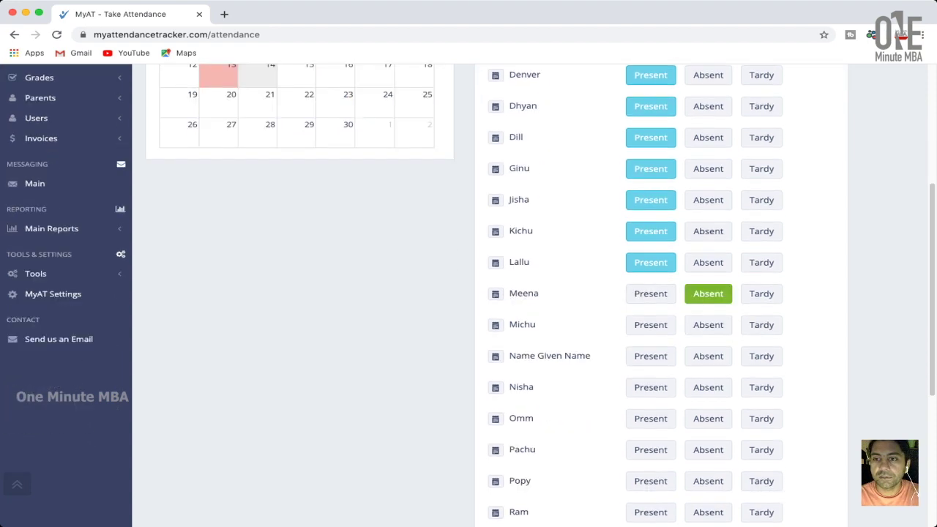
left_click(708, 325)
left_click(651, 356)
left_click(708, 387)
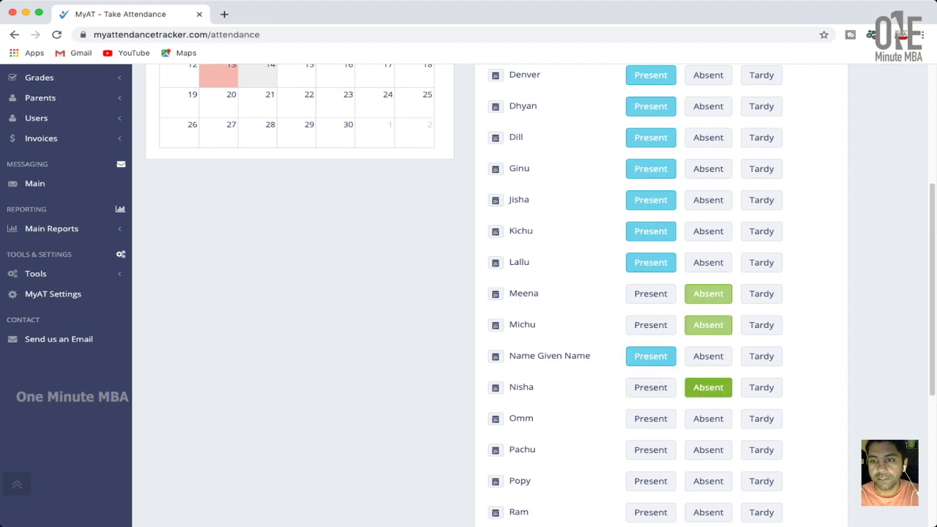
left_click(650, 418)
left_click(651, 449)
scroll(650, 449, "down", 3)
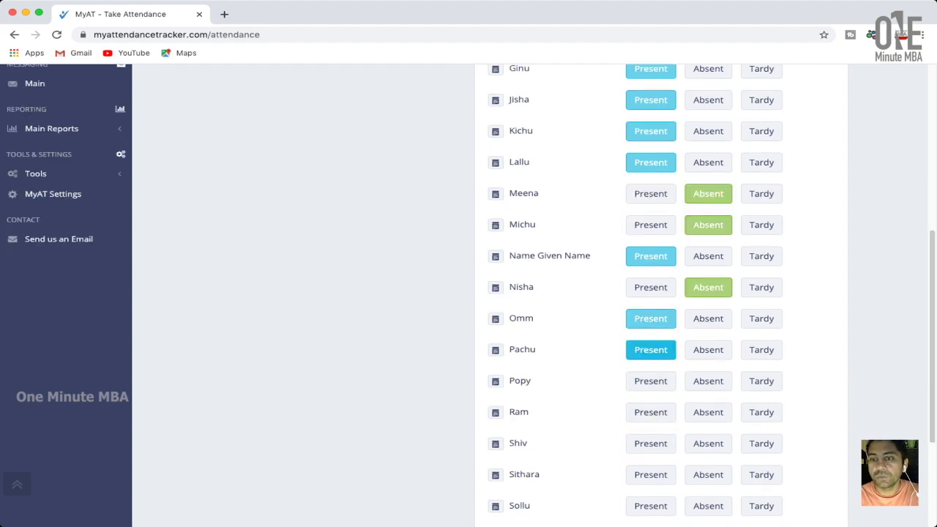
left_click(708, 380)
scroll(707, 380, "down", 1)
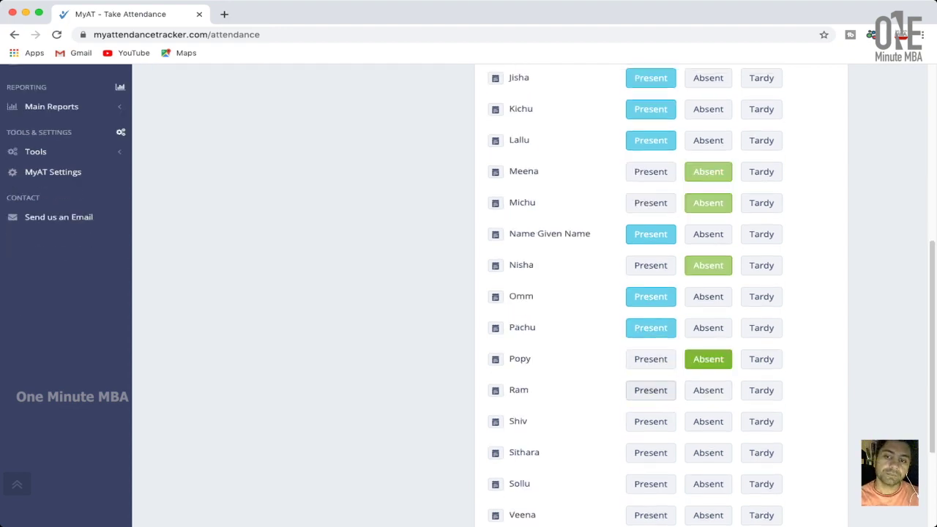
left_click(650, 390)
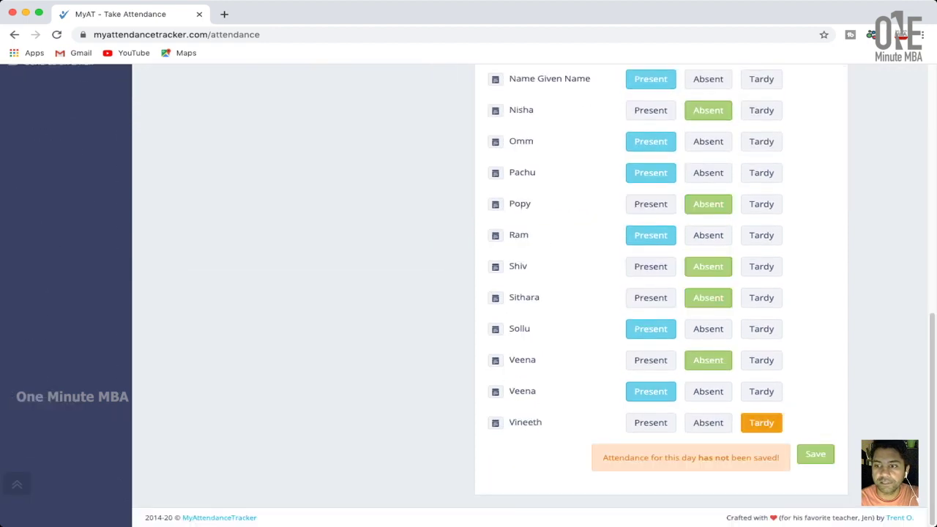
Save the April 14 HRM attendance (P:15, A:8, T:1) and go to Main Reports > General.
left_click(816, 454)
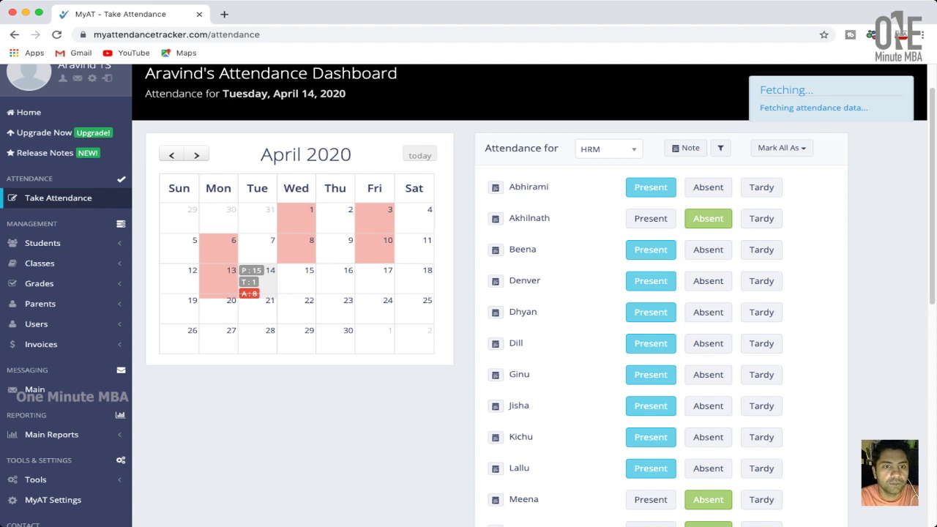
scroll(44, 243, "down", 2)
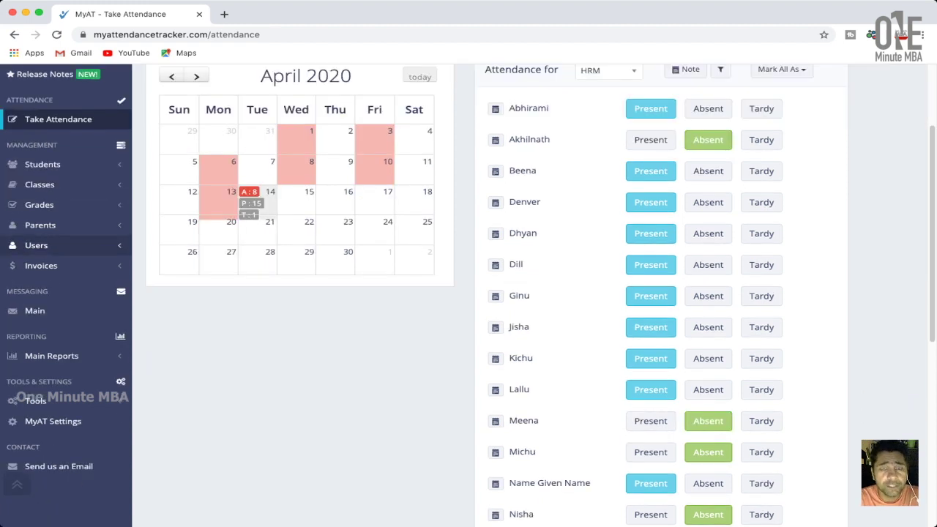
scroll(44, 243, "down", 1)
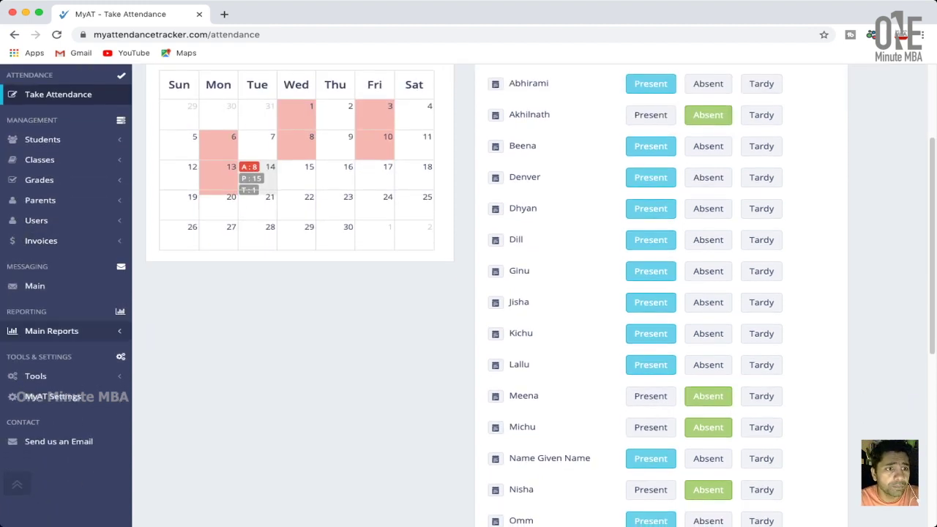
left_click(51, 330)
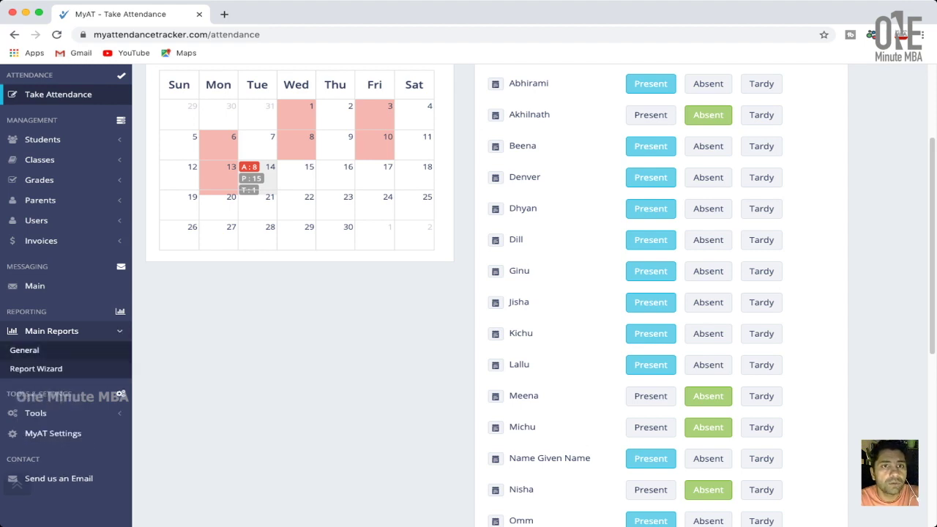
left_click(24, 350)
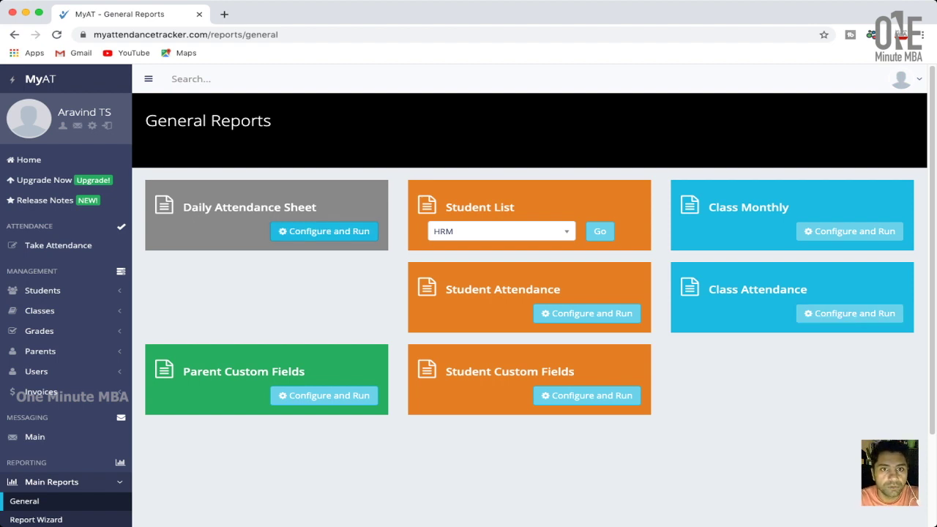
Run the Daily Attendance Sheet for HRM on 4/14/2020 with attendance data included, then open its PDF.
left_click(324, 230)
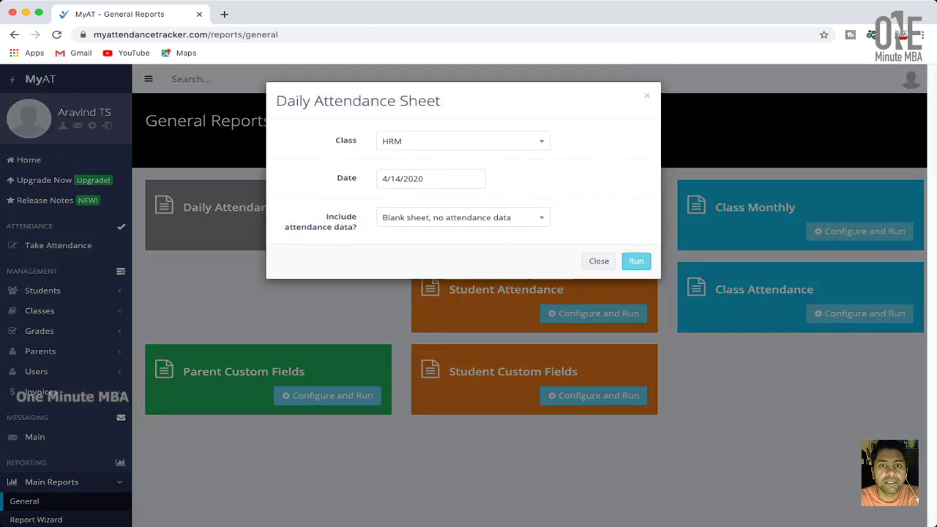
left_click(463, 217)
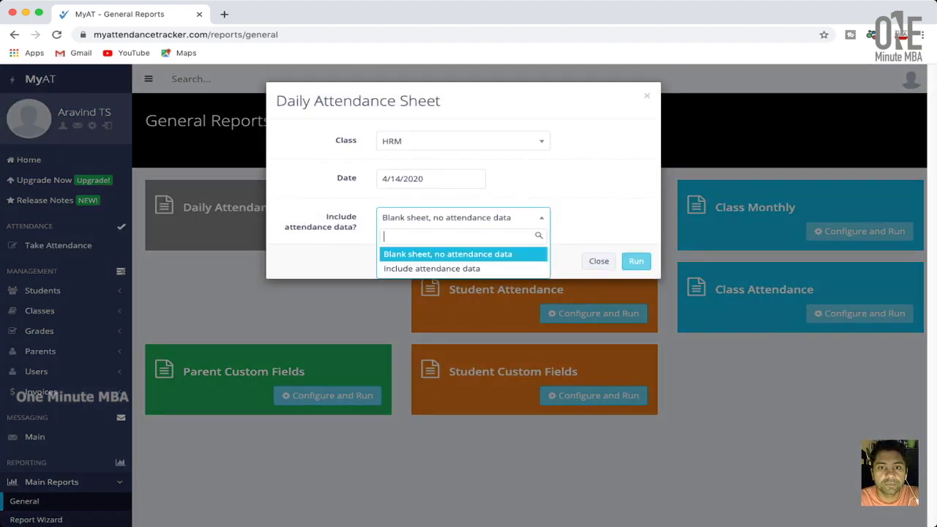
key("Down")
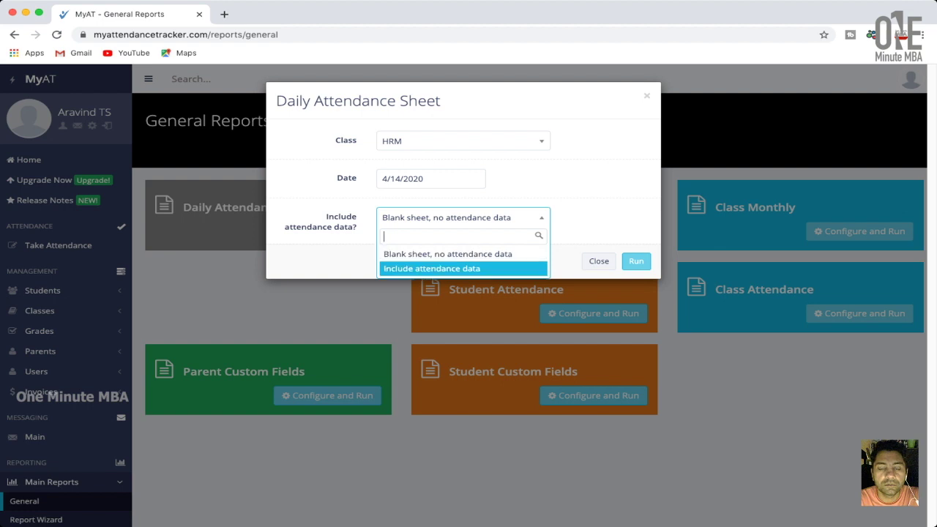
key("Return")
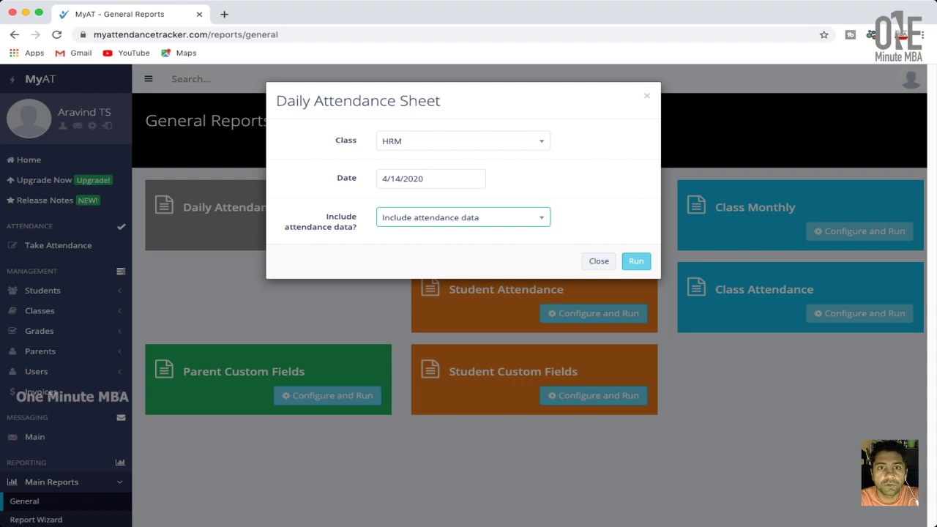
left_click_drag(382, 179, 401, 179)
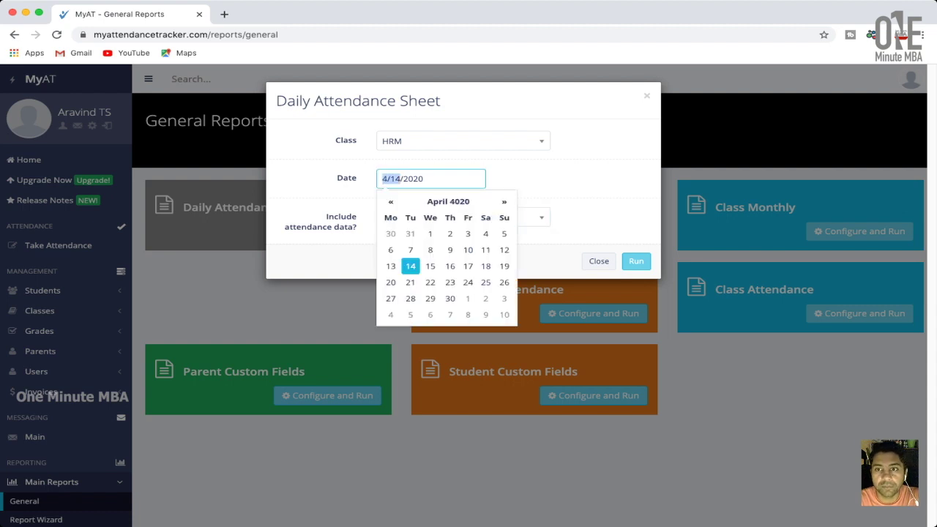
left_click(635, 260)
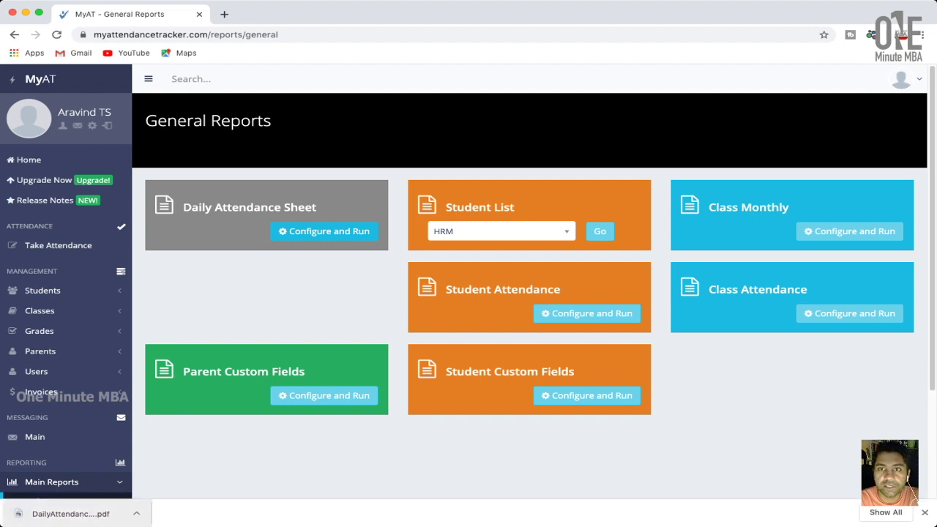
left_click(70, 513)
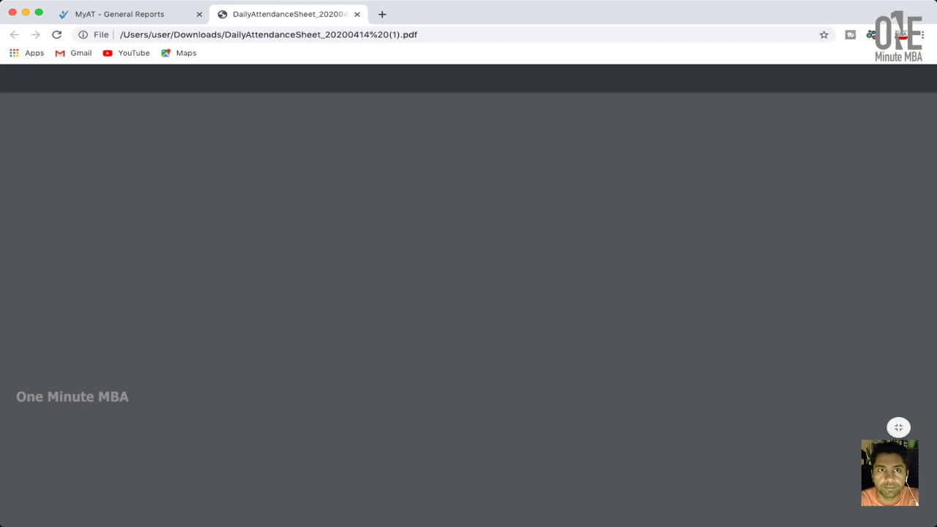
Review the 04/14/20 HRM sheet's P and A marks, then return to the General Reports tab.
scroll(462, 307, "down", 3)
scroll(462, 307, "up", 3)
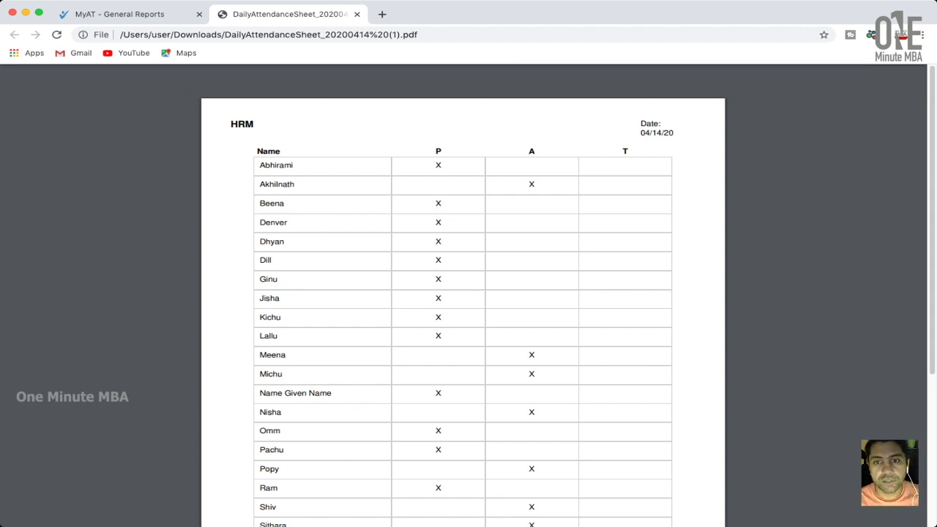
scroll(463, 308, "down", 5)
scroll(462, 307, "up", 5)
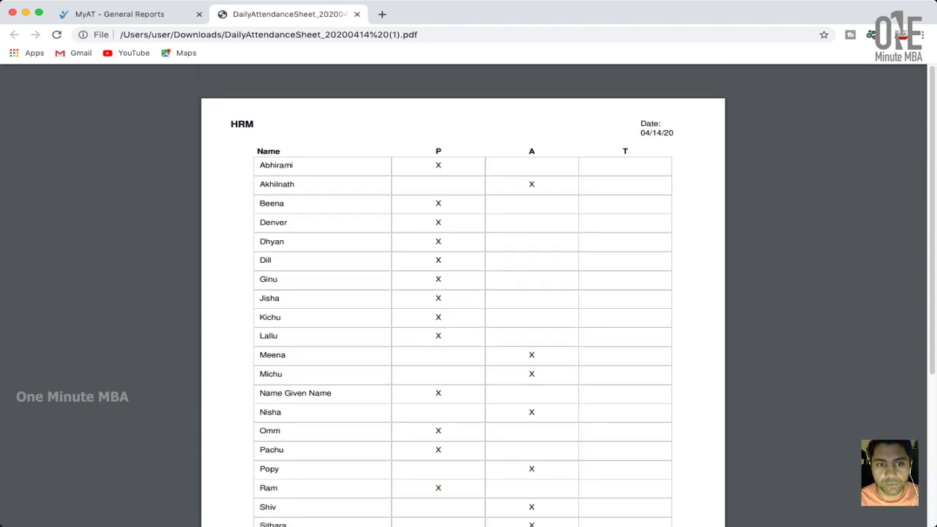
key("ctrl+shift+Tab")
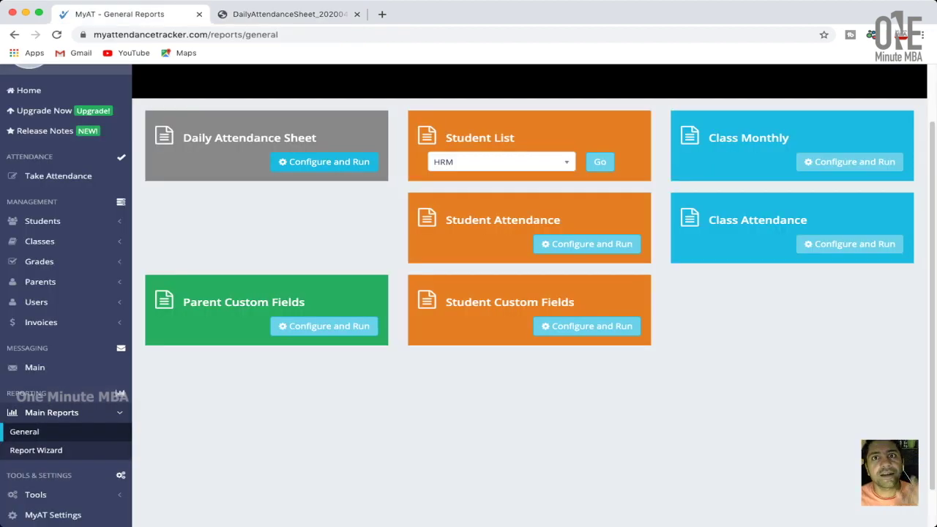